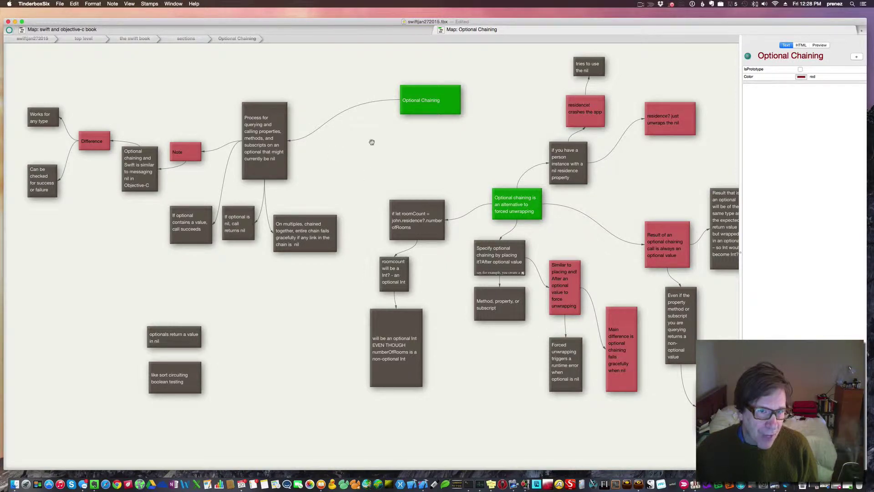
Step through the querying notes: optional contains a value, nil returns nil, and chained calls failing gracefully.
key(Tab)
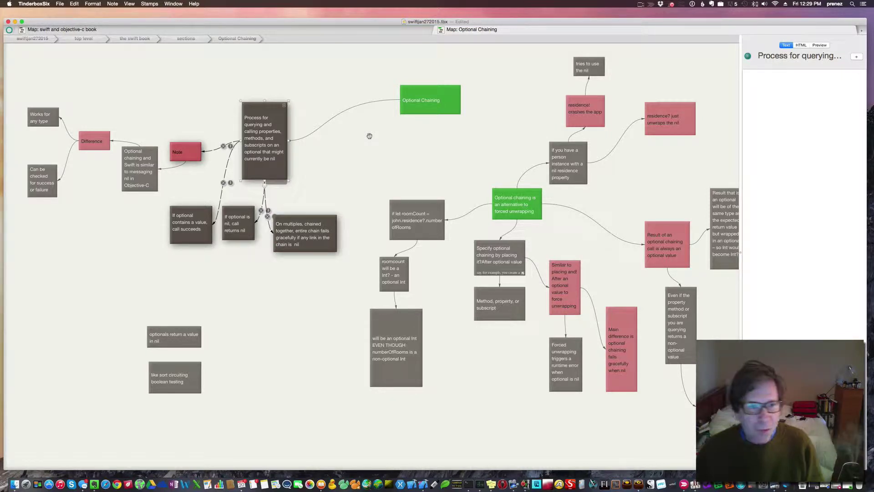
click(296, 277)
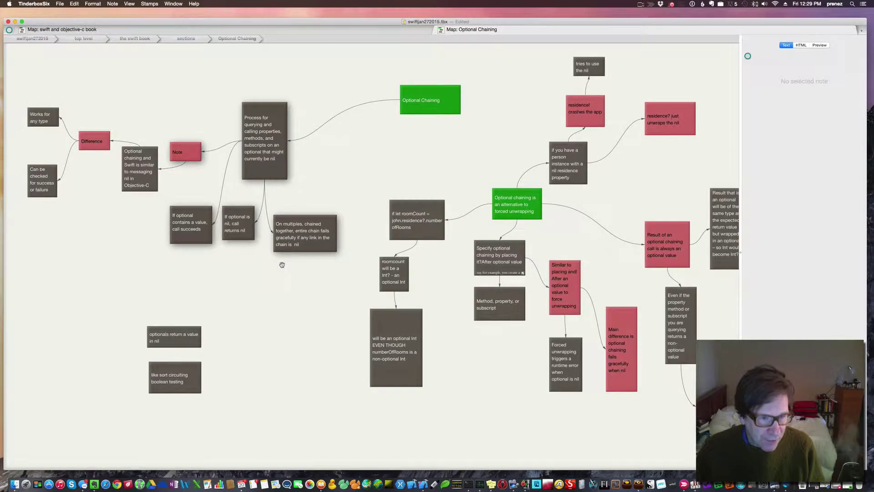
click(184, 236)
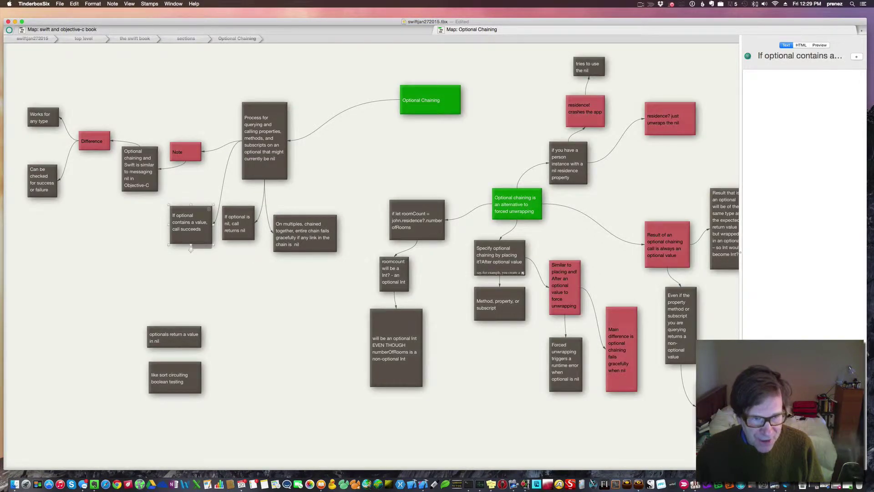
click(237, 228)
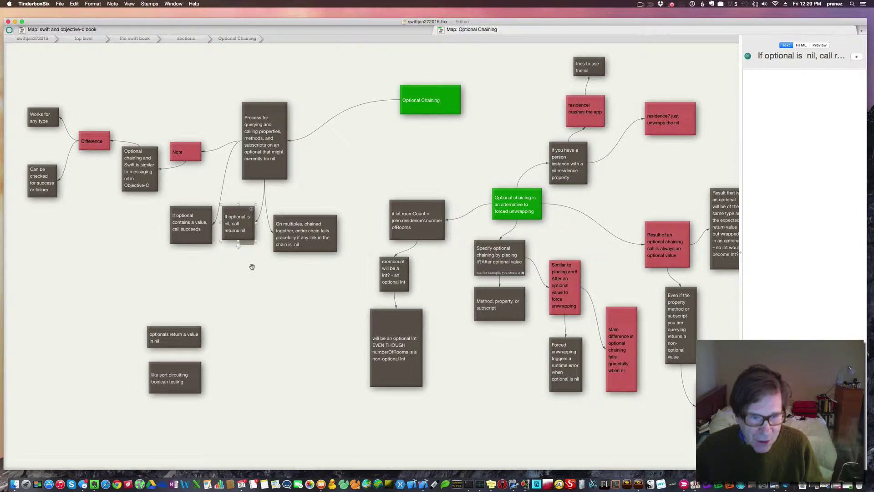
click(299, 227)
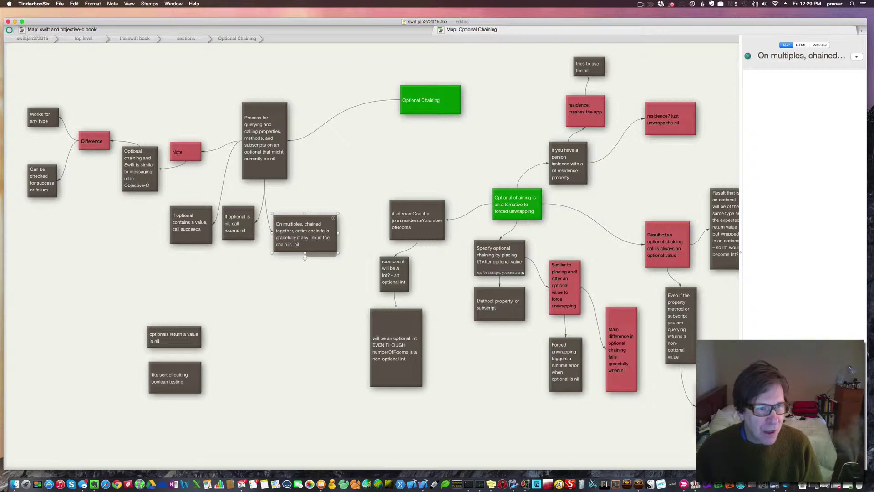
Review the Objective-C comparison, Difference, Works for any type and Can be checked for success notes.
click(150, 178)
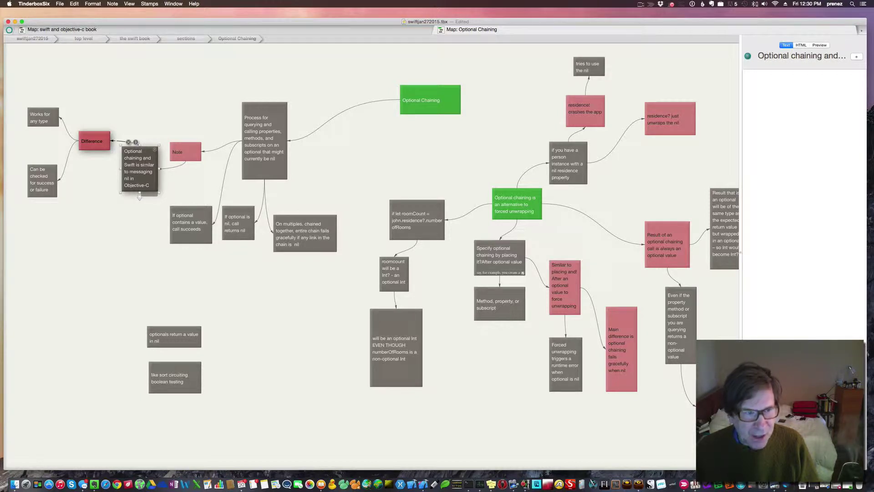
key(Left)
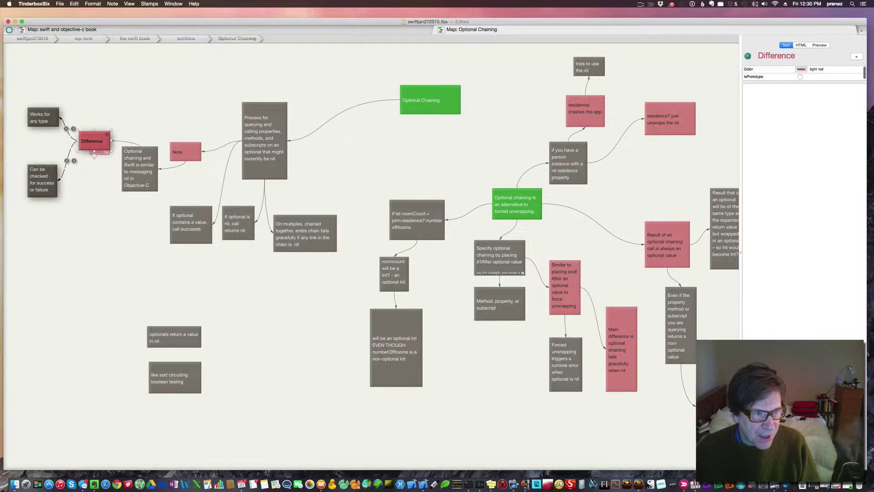
key(Up)
key(Down)
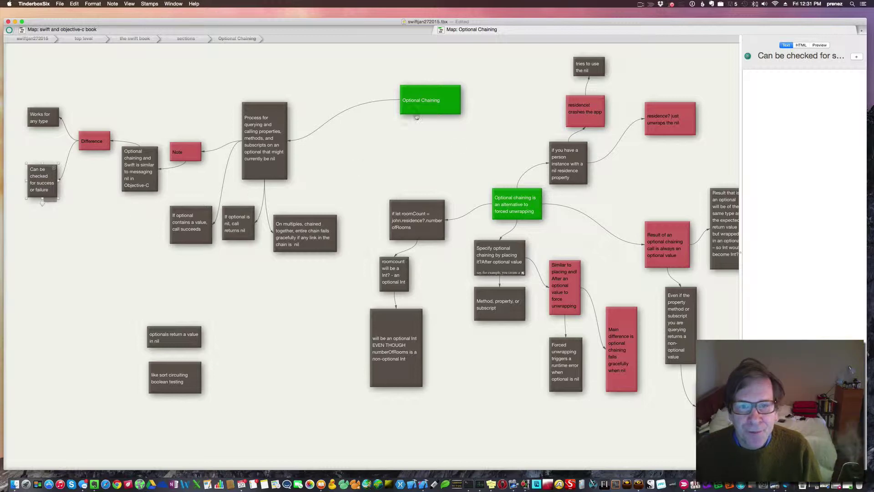
Widen the 'if let roomCount' note leftward so its code fits on two lines.
scroll(468, 168, right, 3)
scroll(469, 168, right, 3)
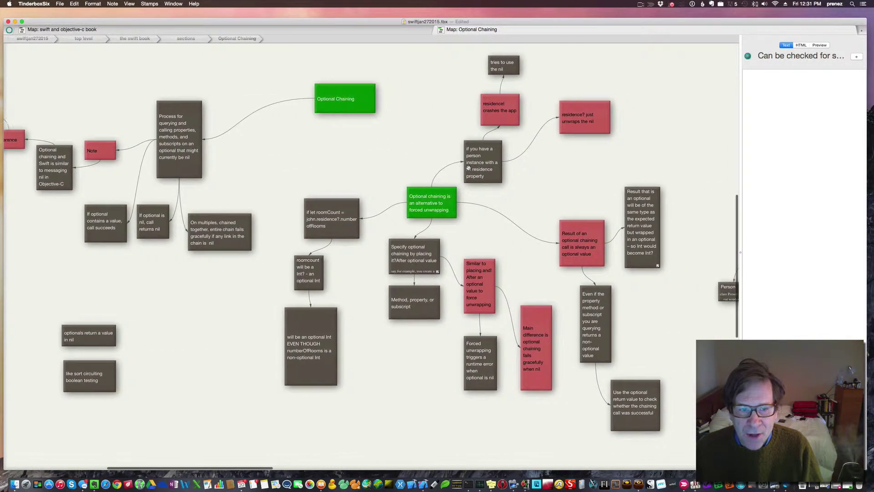
click(336, 213)
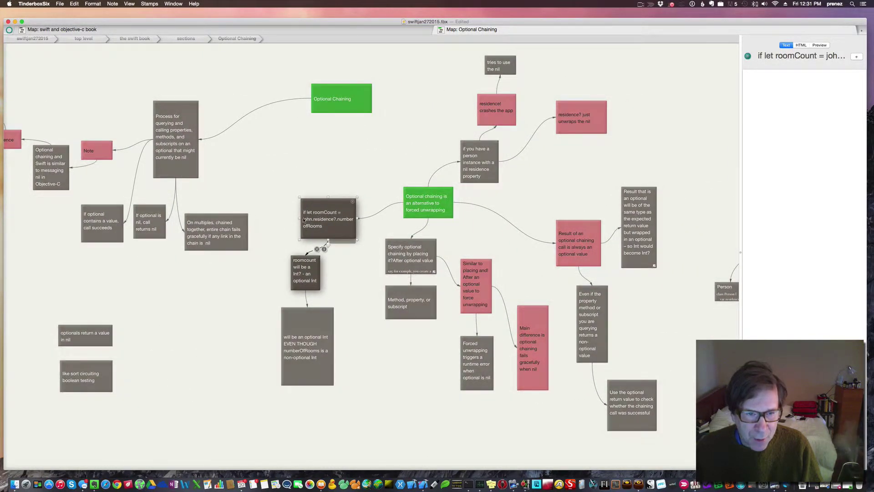
drag(297, 218, 278, 223)
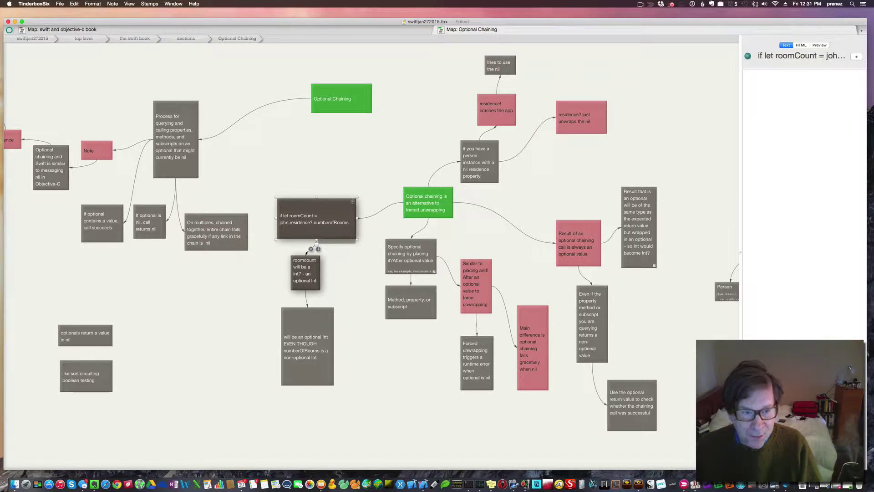
Review the notes saying roomCount will be an optional Int, then reselect 'if let roomCount'.
click(308, 267)
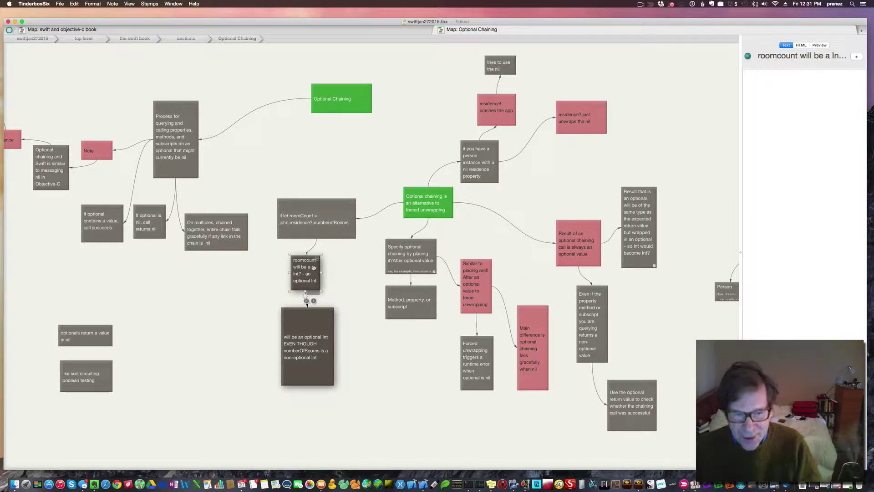
click(317, 328)
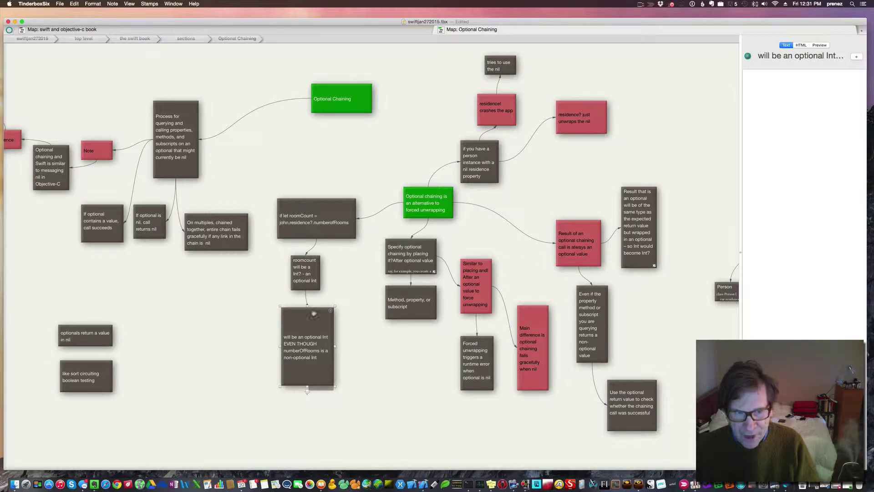
click(336, 227)
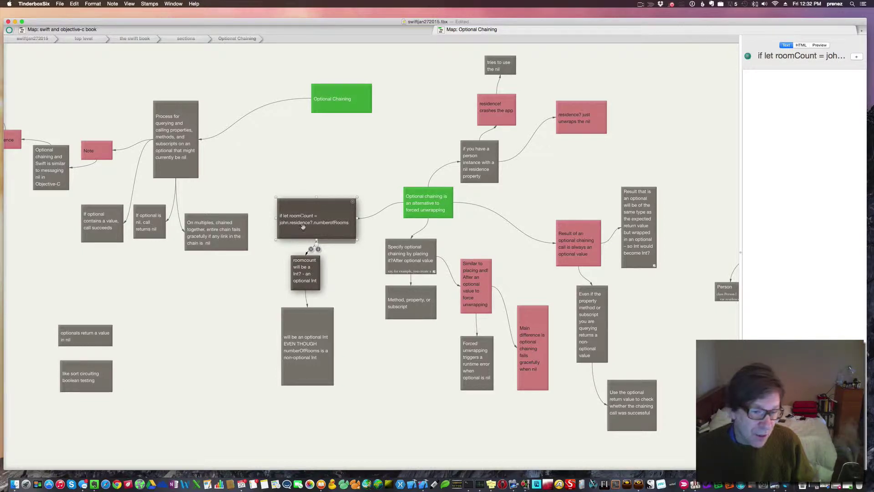
click(319, 328)
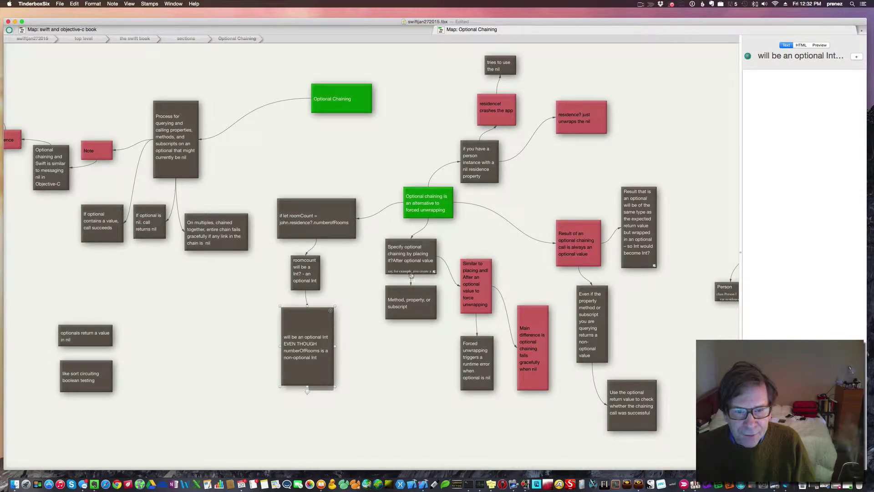
click(422, 261)
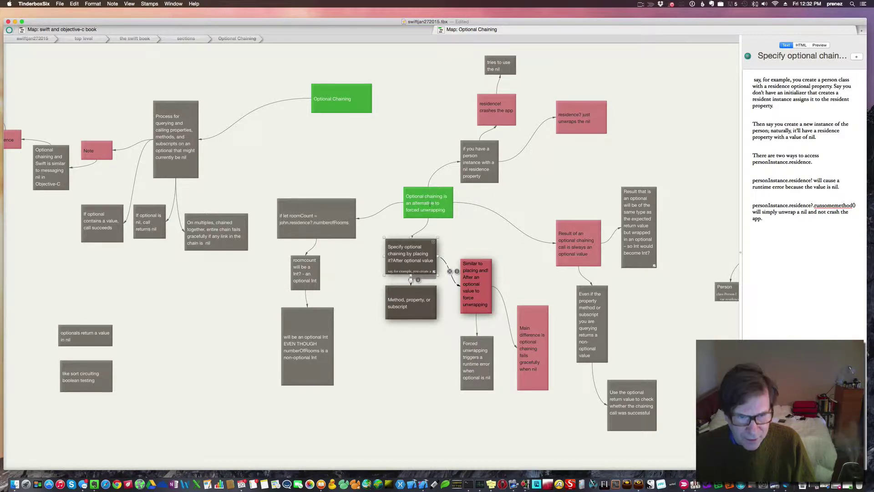
click(431, 204)
click(412, 257)
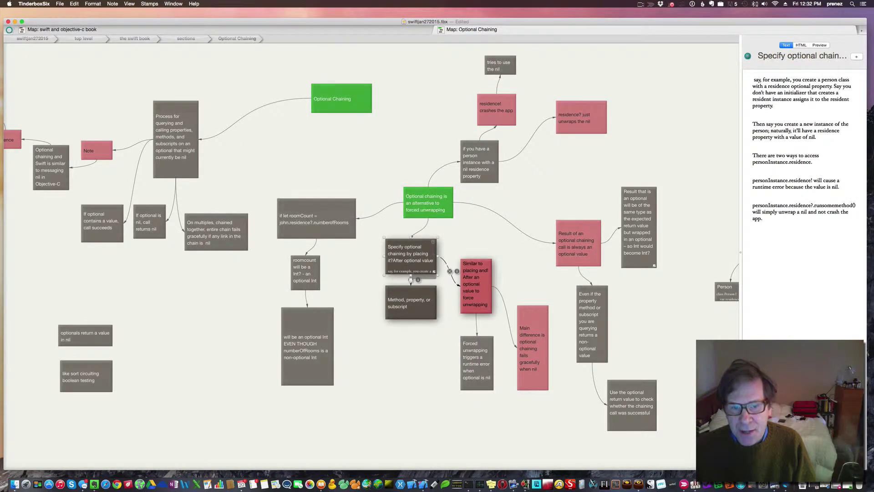
click(412, 311)
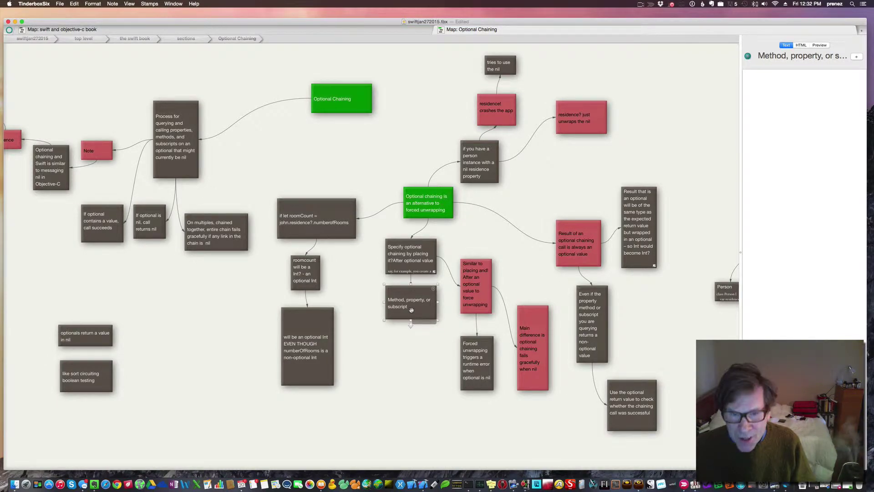
click(484, 289)
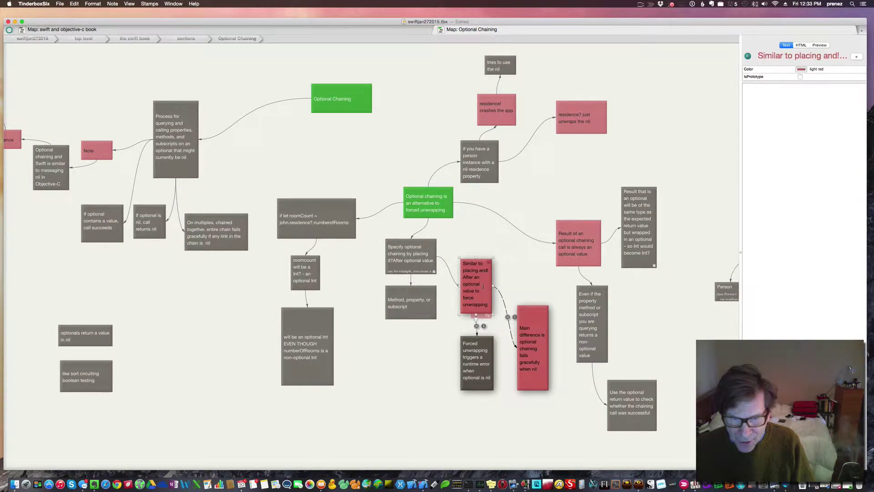
click(531, 329)
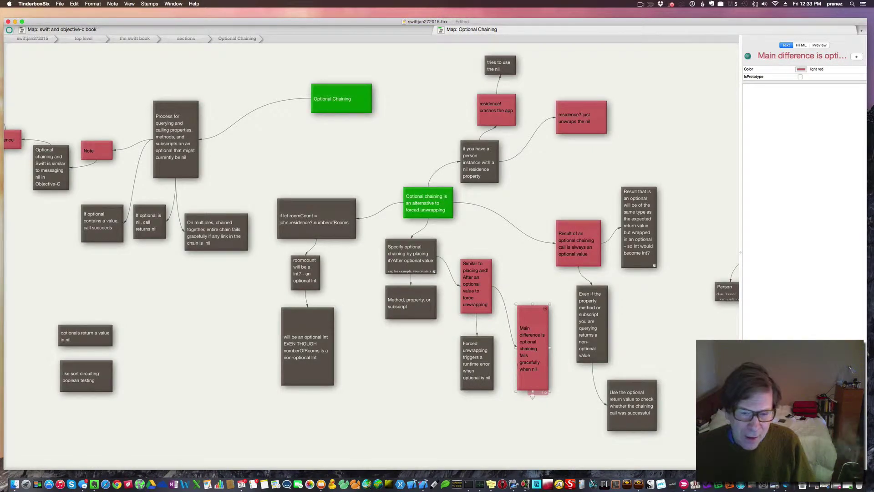
click(481, 370)
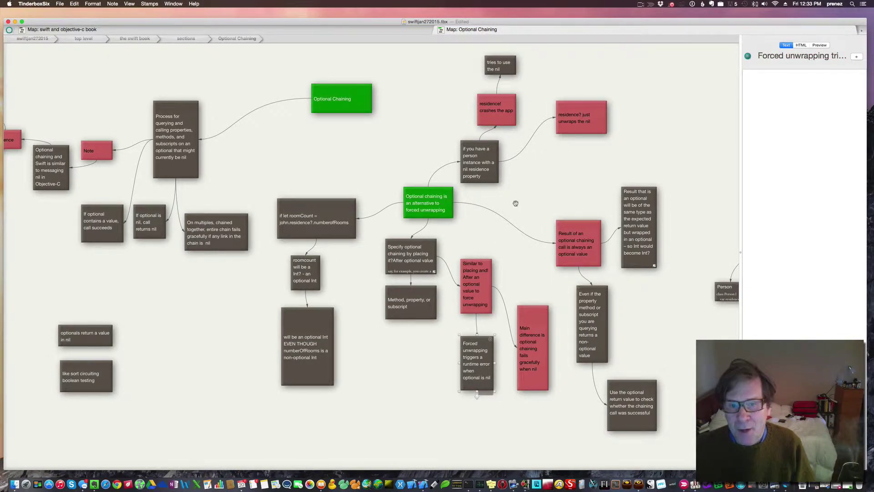
click(485, 169)
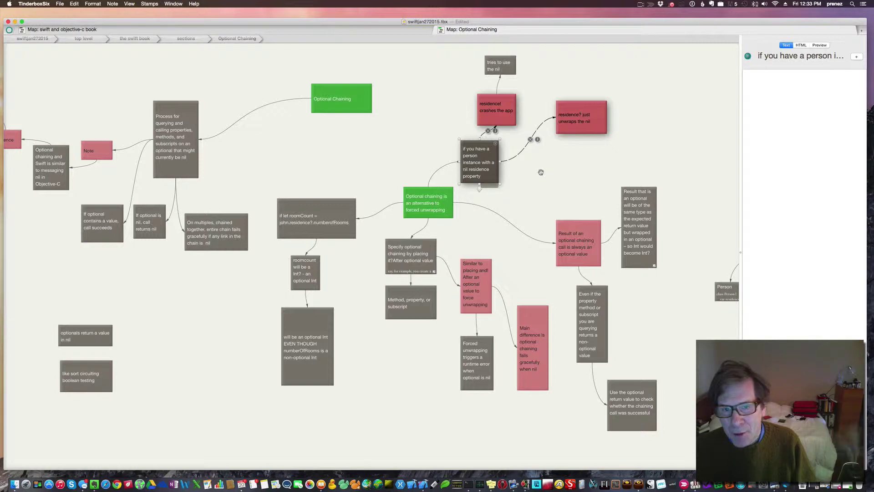
click(501, 114)
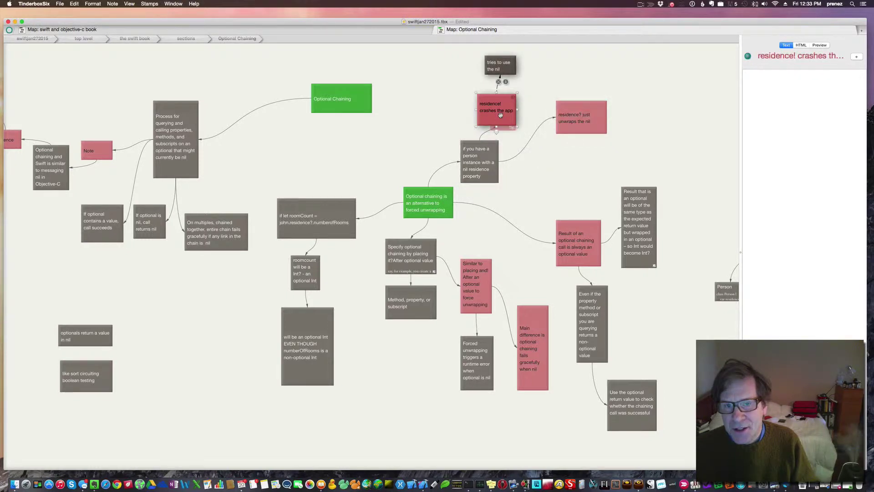
click(500, 68)
click(572, 111)
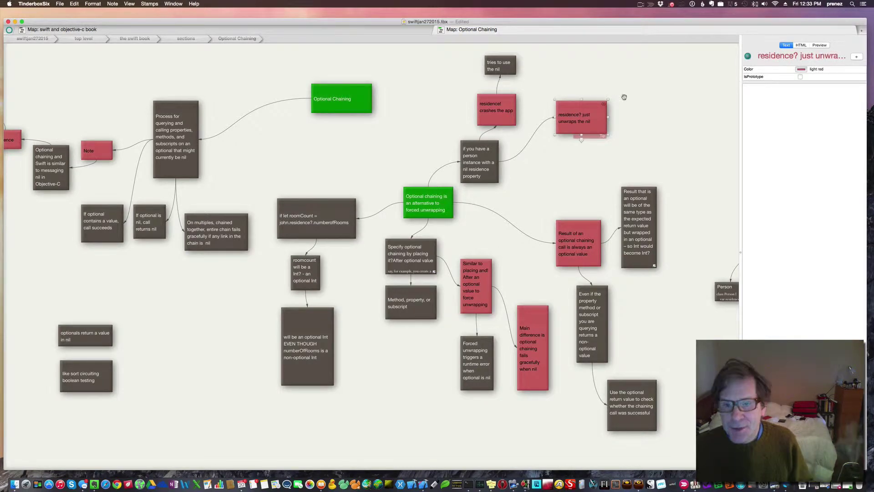
scroll(624, 97, right, 1)
scroll(624, 97, right, 10)
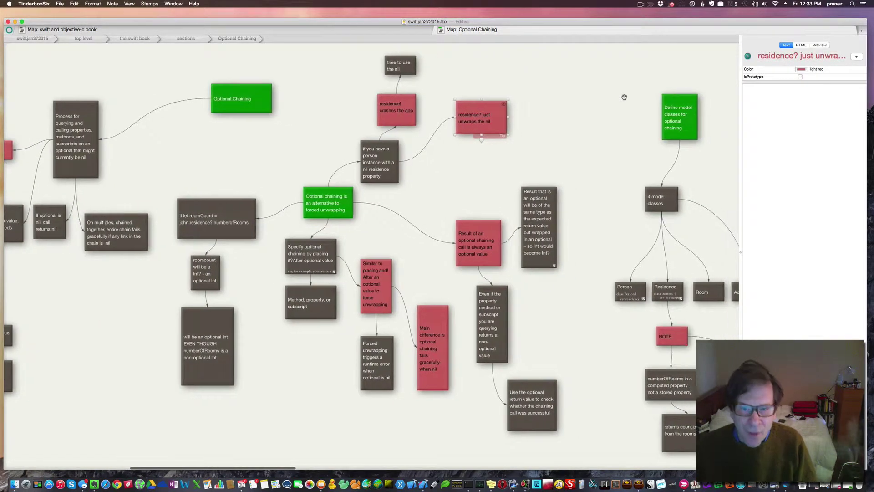
scroll(625, 97, right, 4)
scroll(624, 97, down, 2)
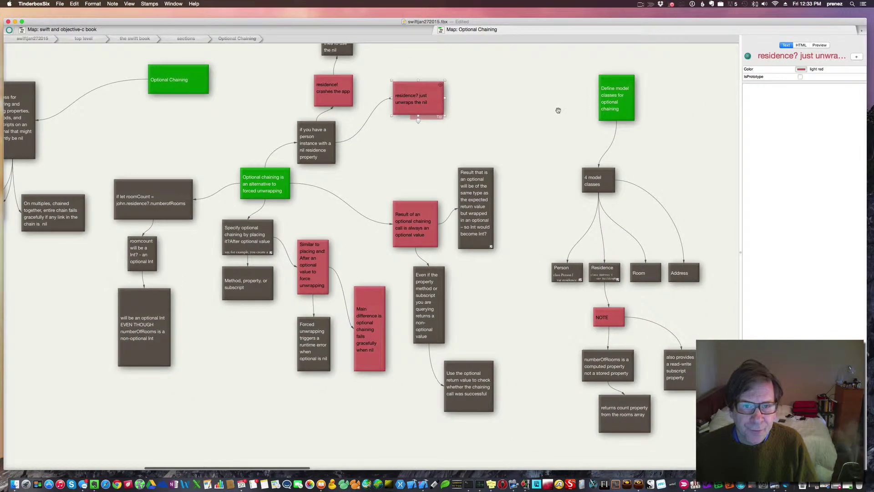
scroll(552, 113, right, 5)
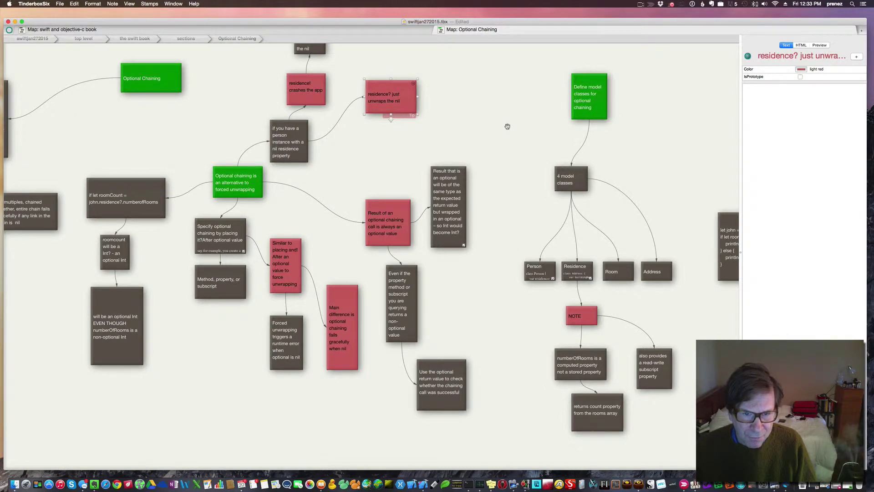
click(397, 219)
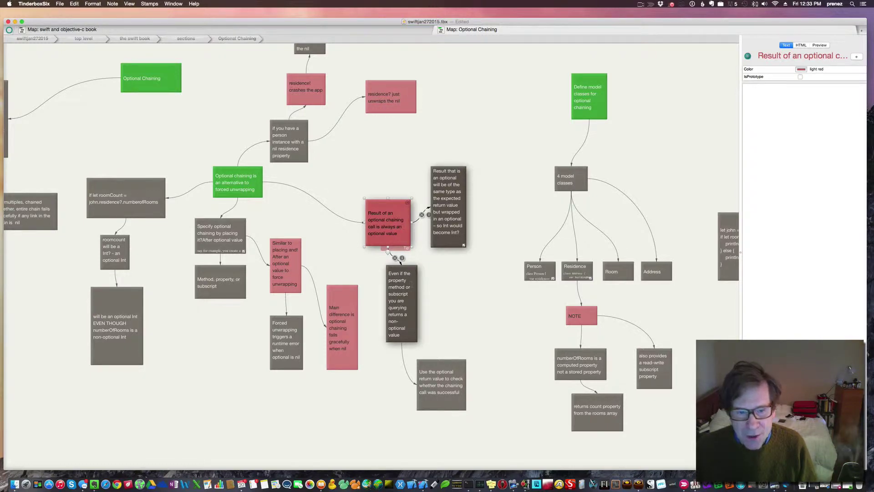
click(396, 294)
scroll(443, 261, right, 5)
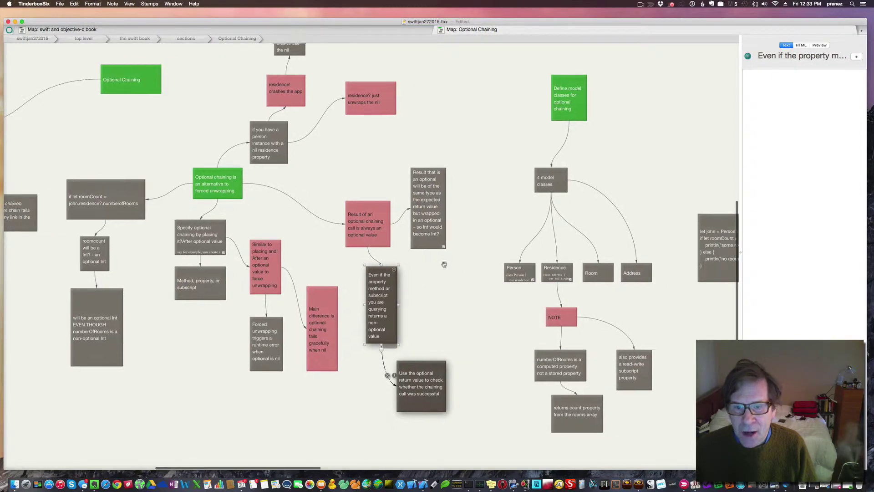
scroll(444, 264, right, 3)
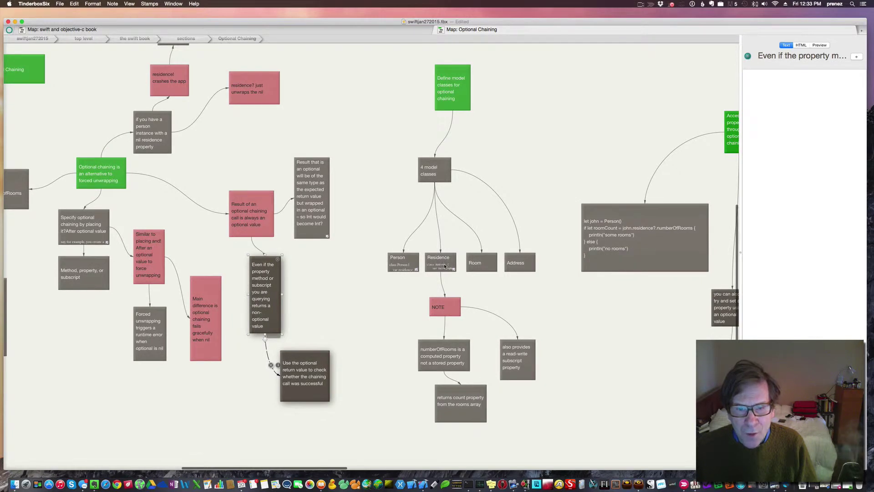
scroll(444, 265, right, 2)
scroll(444, 264, right, 5)
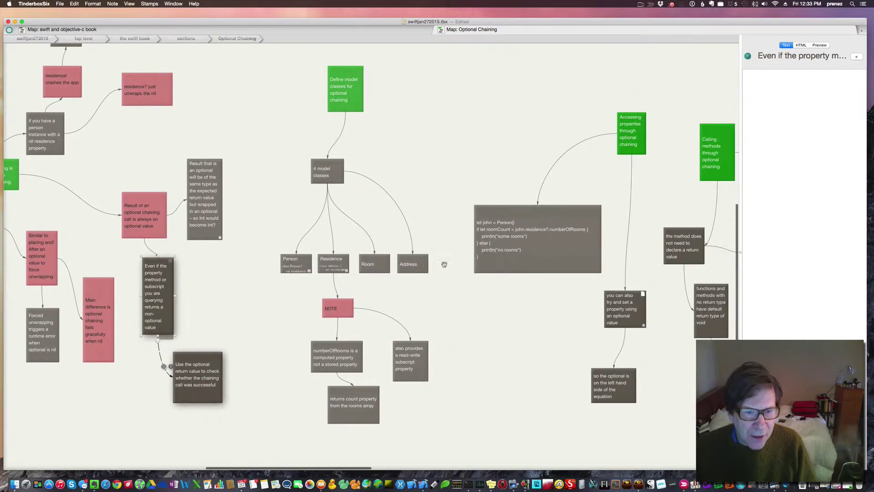
click(336, 269)
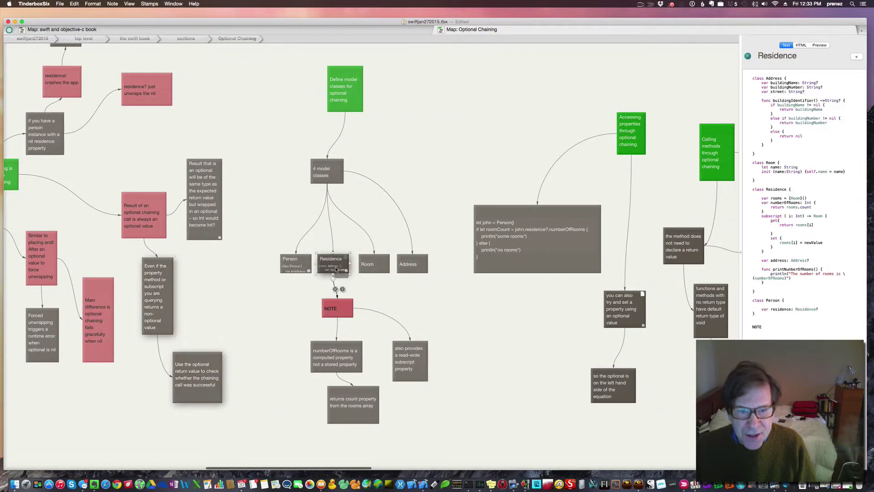
click(372, 263)
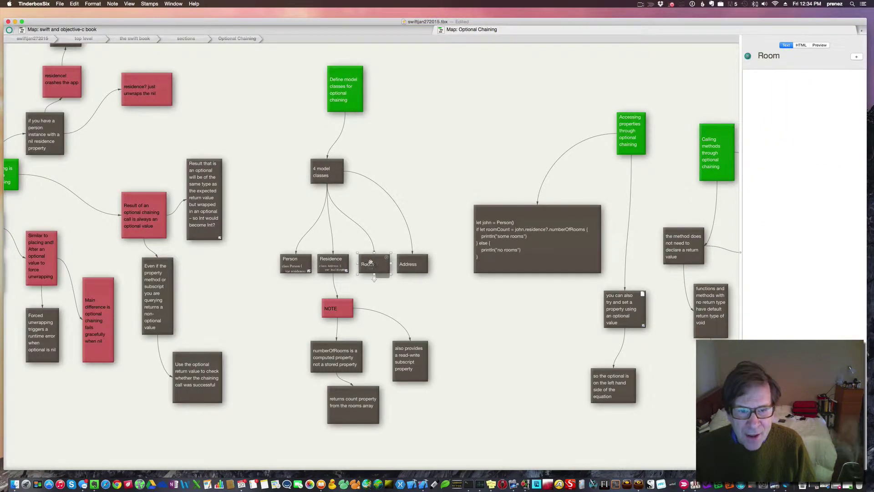
click(334, 266)
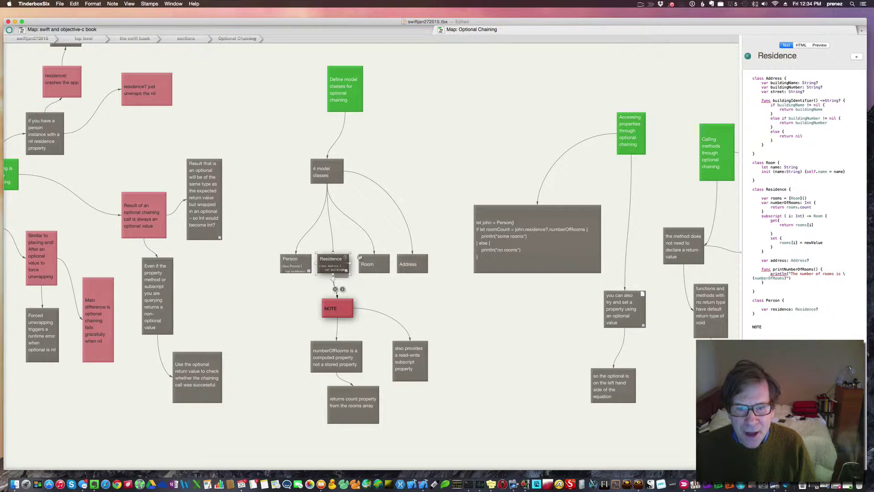
click(373, 260)
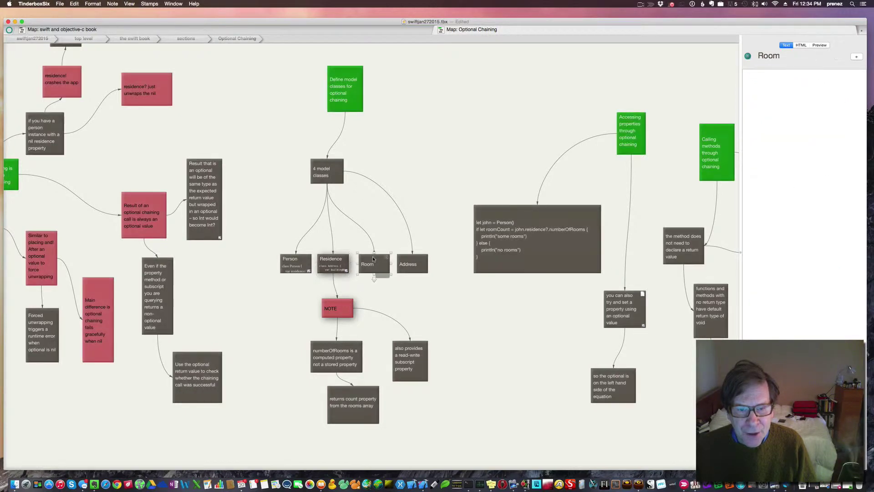
click(339, 266)
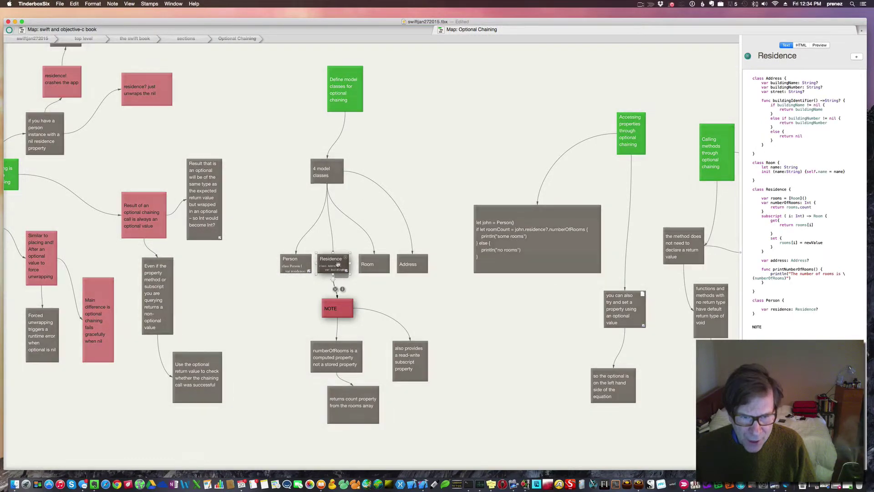
click(409, 257)
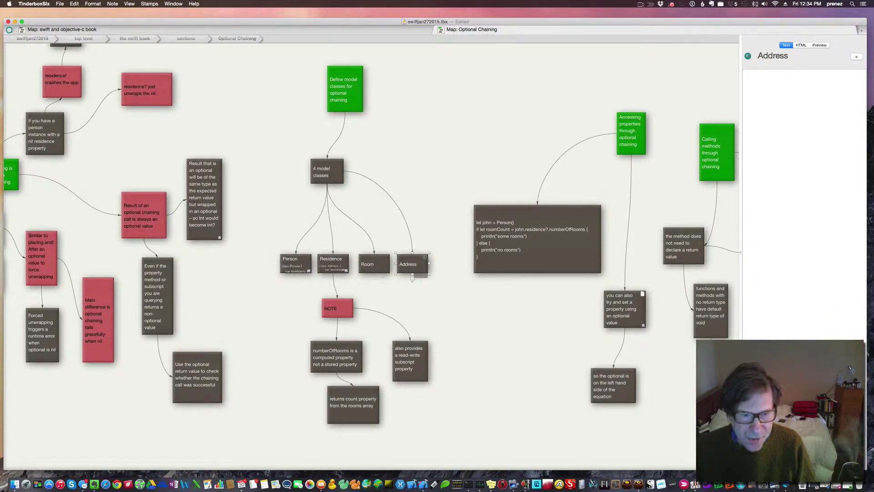
click(337, 308)
click(349, 358)
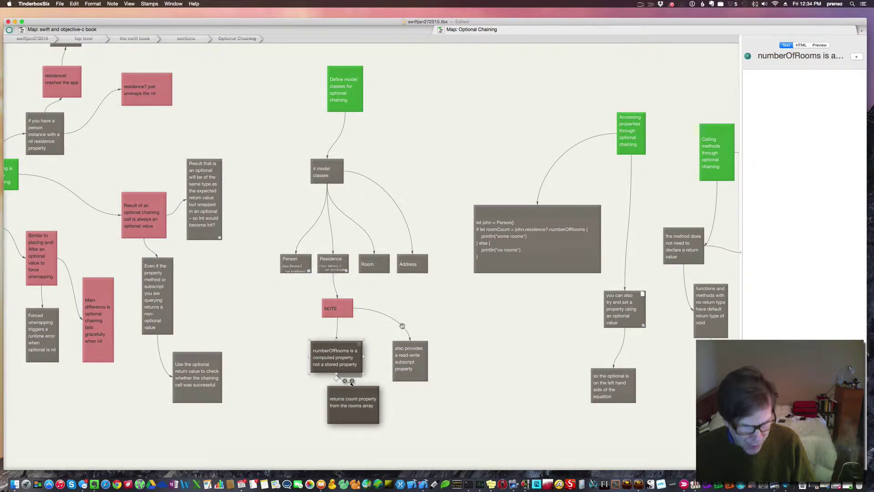
click(365, 401)
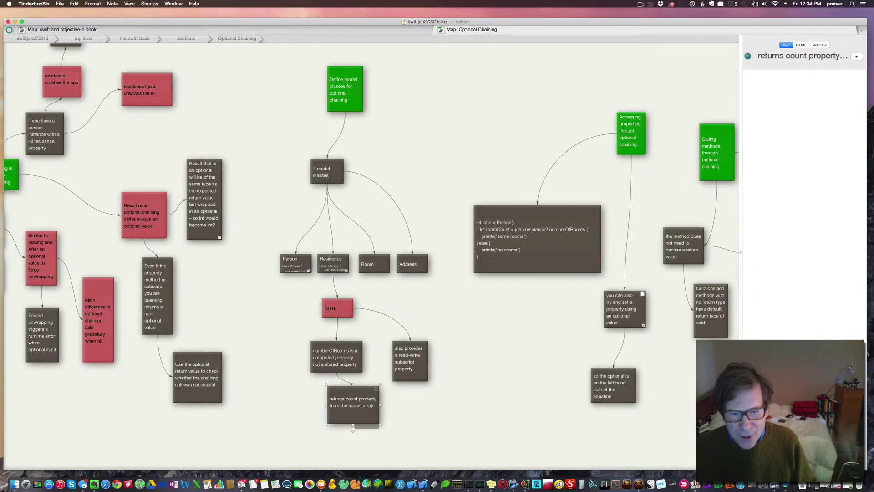
click(407, 367)
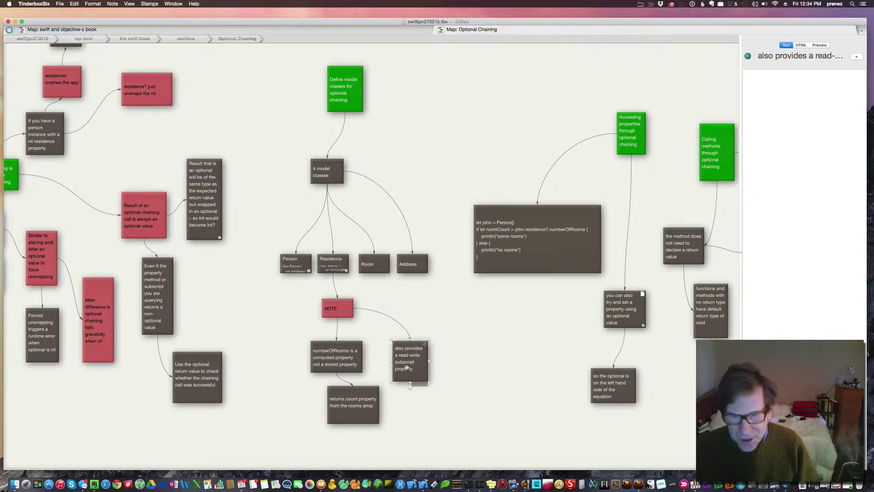
scroll(482, 335, right, 6)
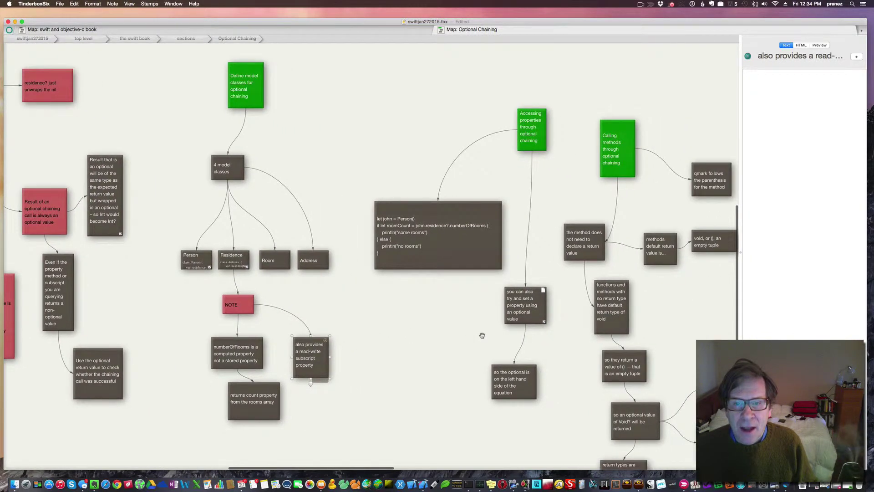
scroll(482, 336, right, 3)
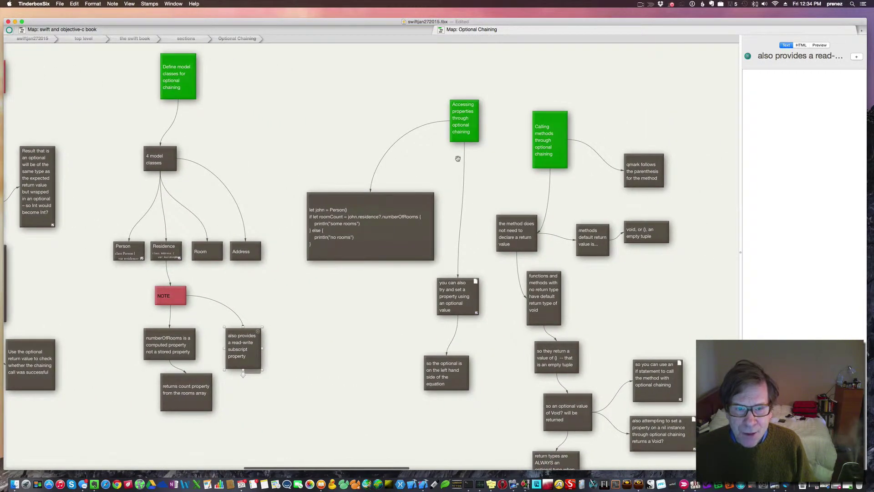
click(461, 136)
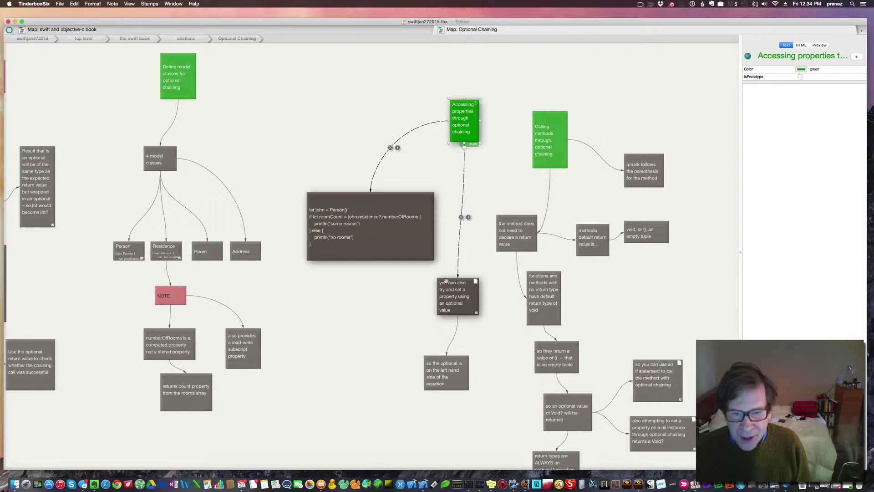
click(455, 290)
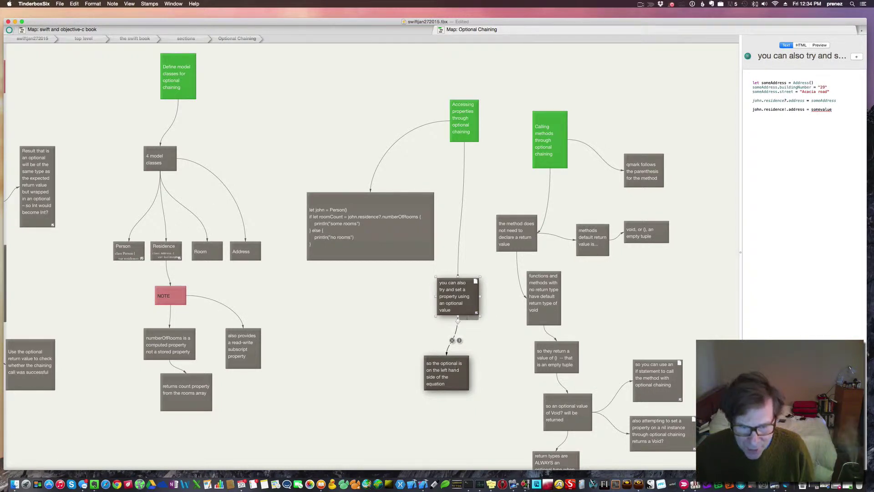
click(456, 369)
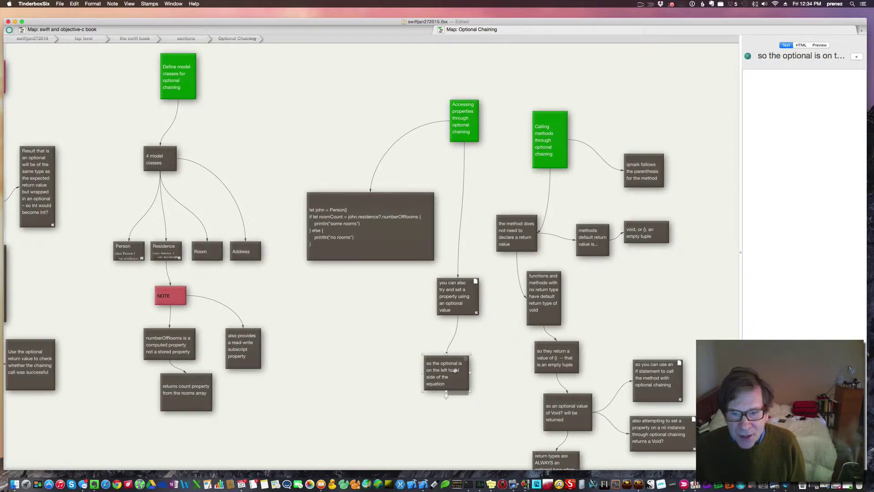
click(458, 306)
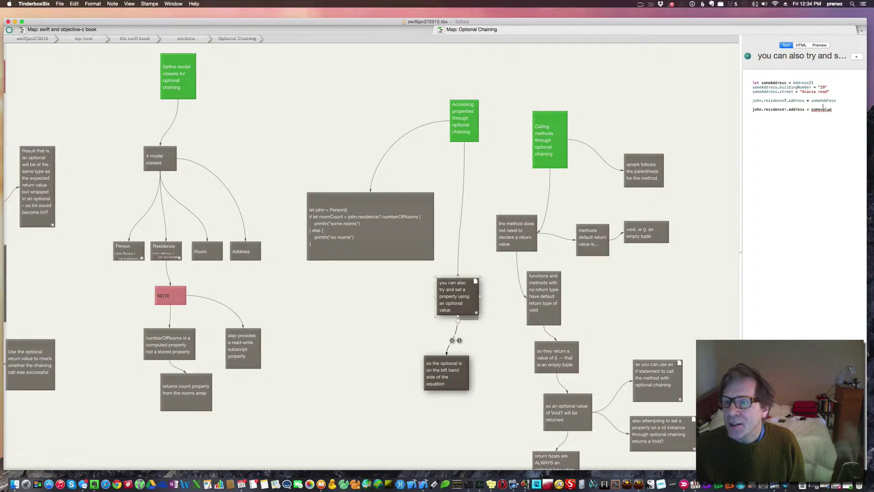
drag(840, 109, 734, 109)
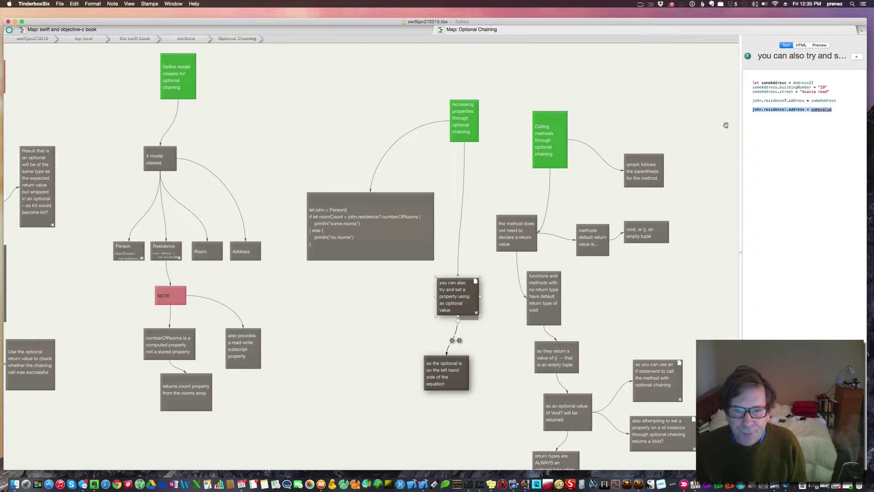
Review the qmark-after-parenthesis note and the notes on methods and functions without return values.
click(594, 198)
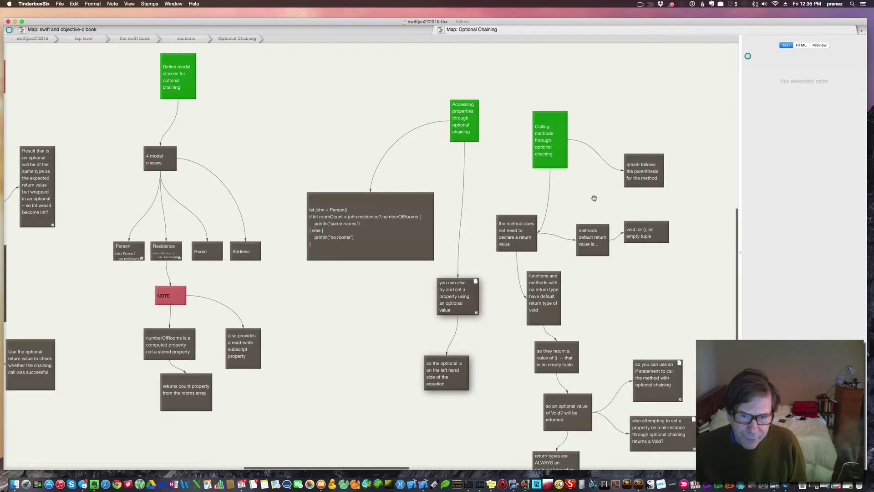
scroll(594, 198, right, 3)
scroll(595, 198, down, 3)
scroll(594, 198, right, 3)
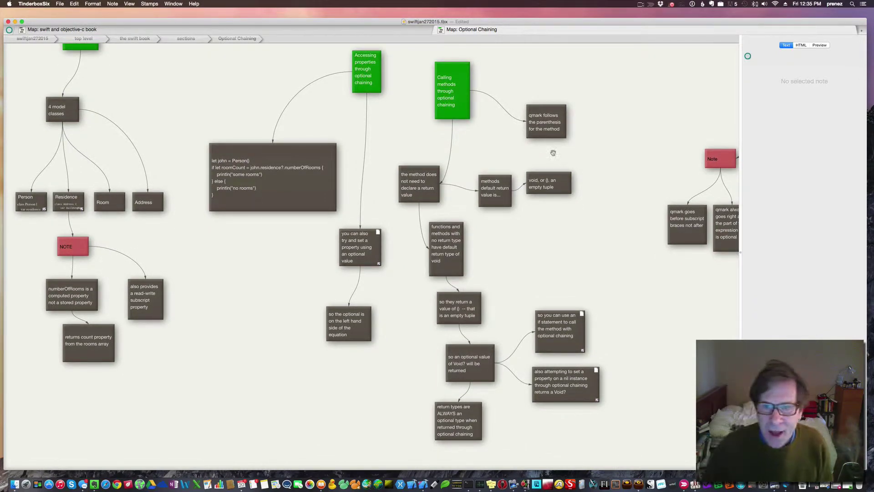
click(543, 134)
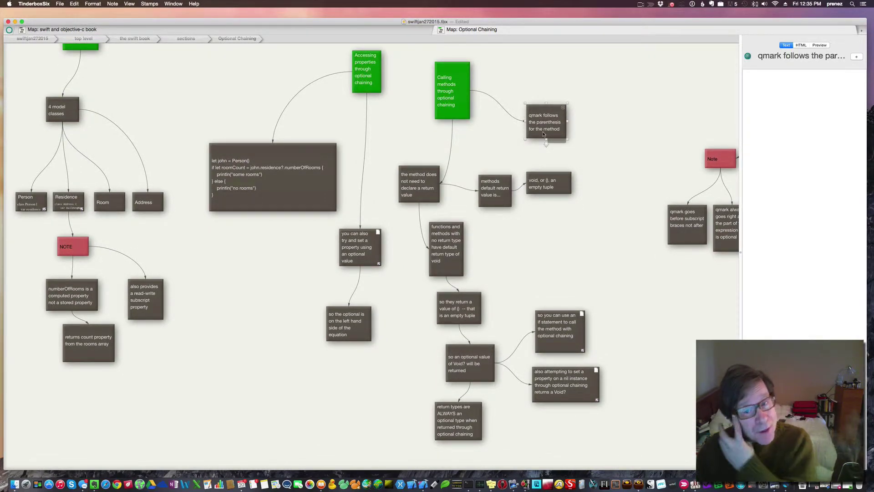
click(429, 184)
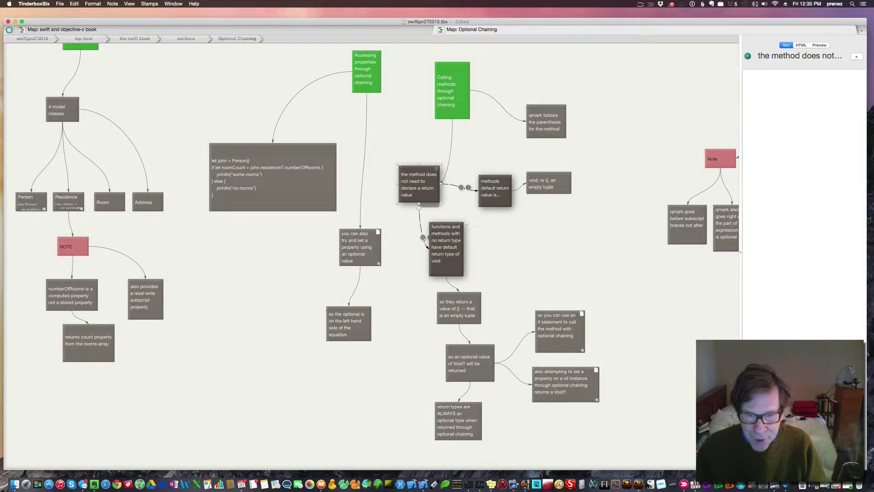
click(451, 235)
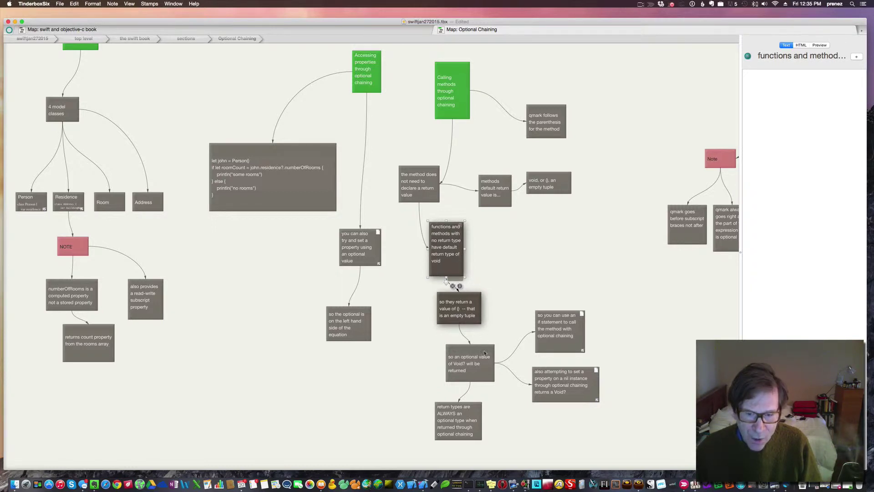
View the optional Void and always-optional notes, ending on the nil-instance property-setting code.
click(469, 364)
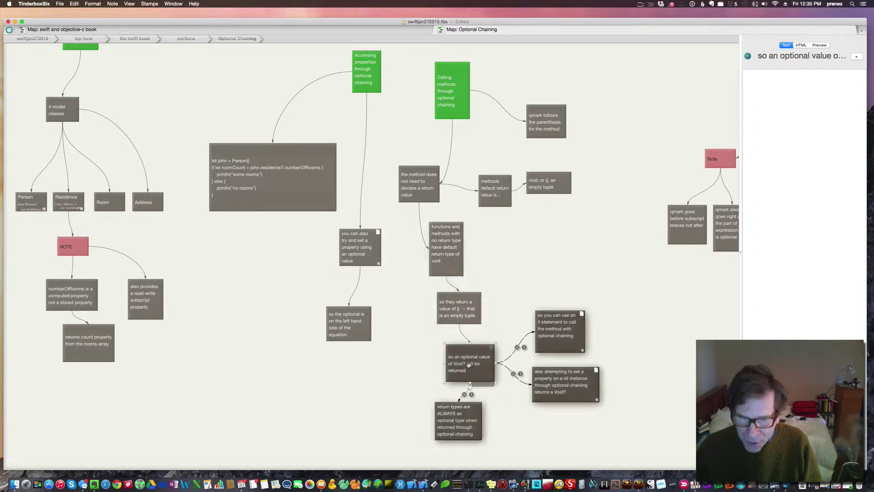
click(464, 419)
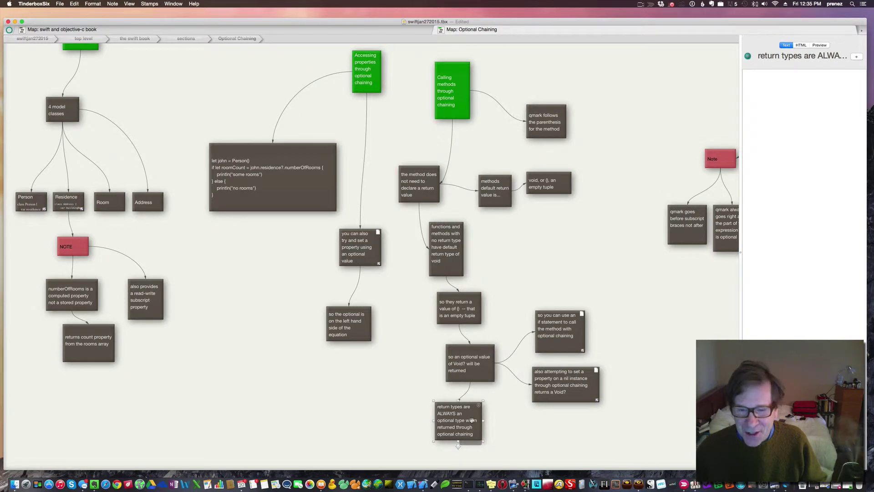
click(545, 331)
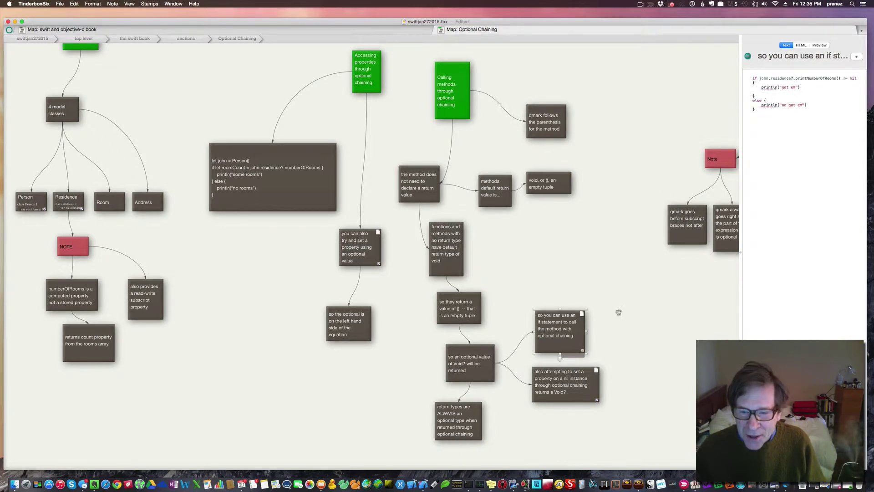
click(587, 375)
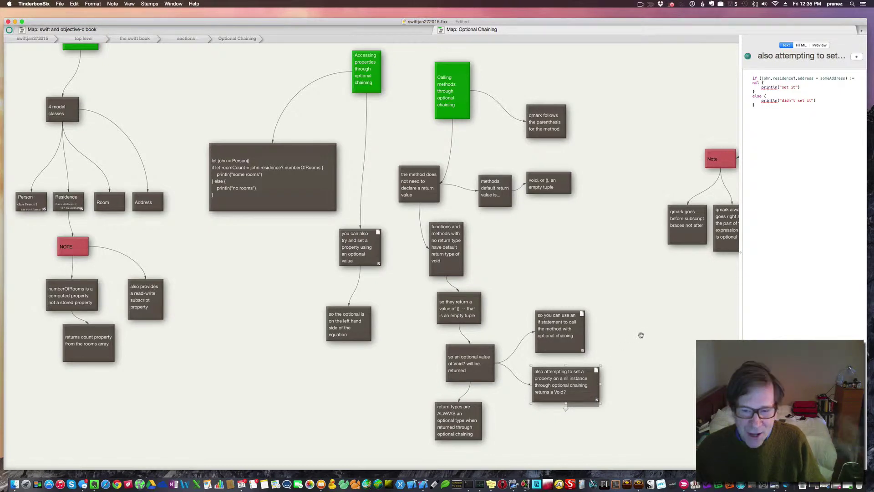
Open the green Accessing subscripts through optional chaining note and highlight john.residence in its code.
scroll(641, 335, right, 5)
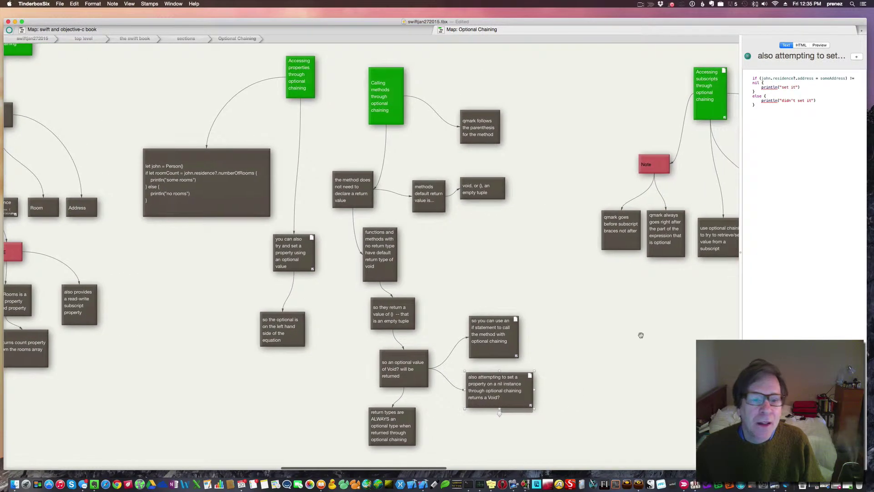
scroll(641, 335, right, 8)
scroll(640, 335, right, 13)
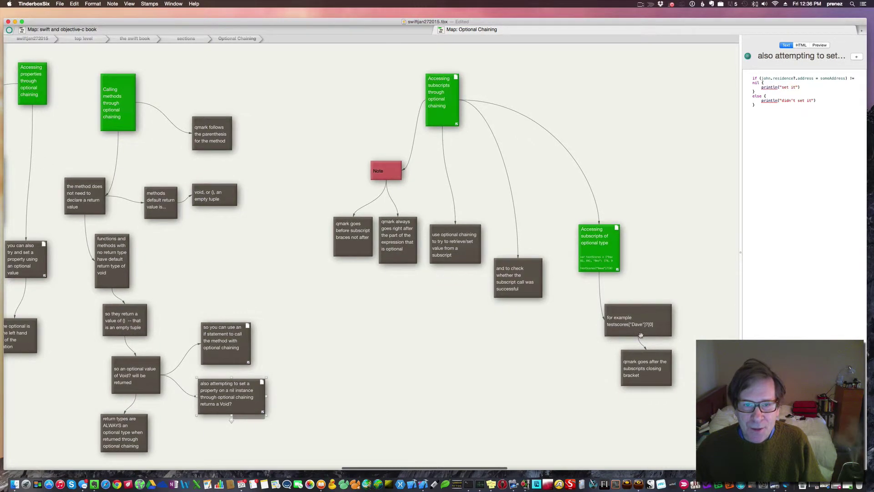
scroll(640, 335, right, 2)
scroll(640, 335, down, 1)
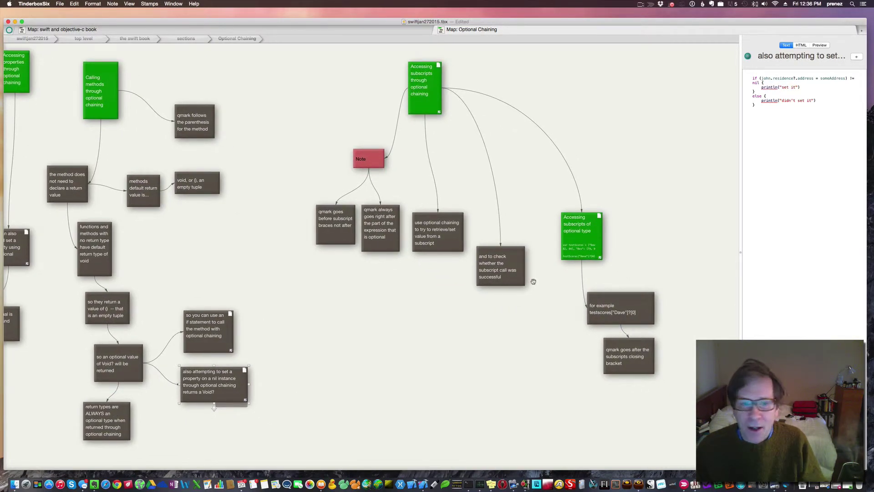
click(439, 96)
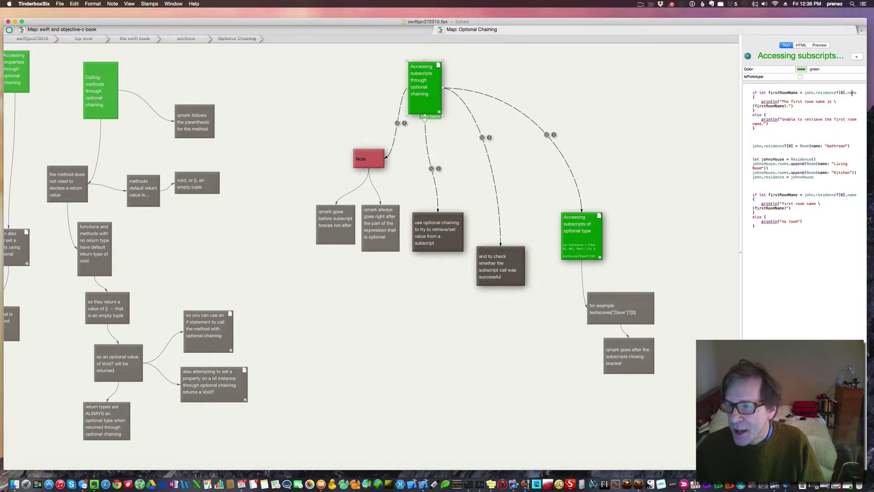
double_click(829, 93)
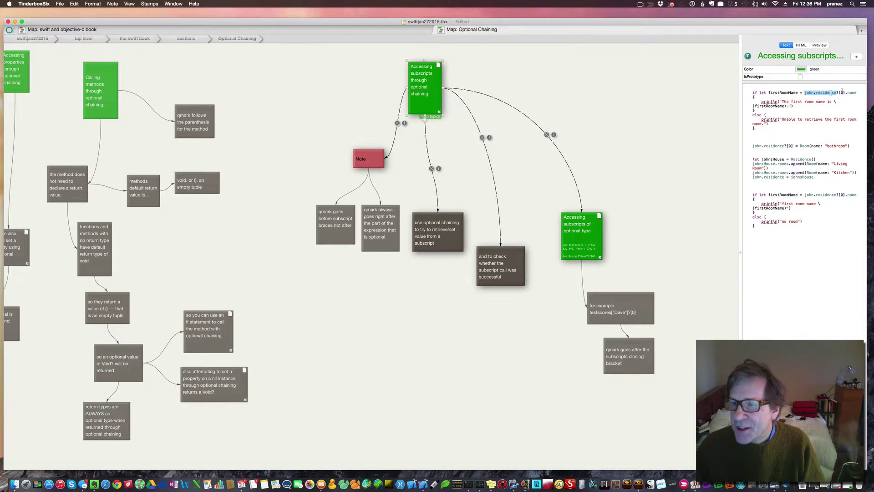
click(846, 92)
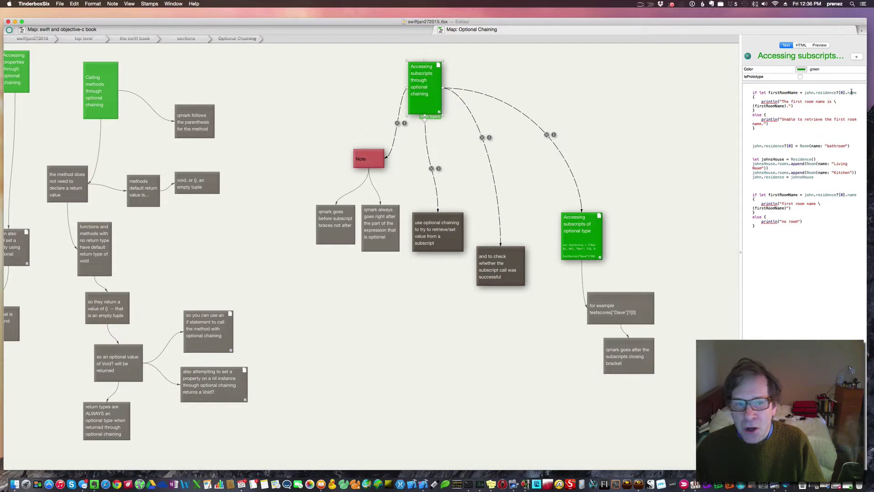
Show the Residence note's Swift classes and highlight the Room class and its name property.
scroll(466, 237, left, 10)
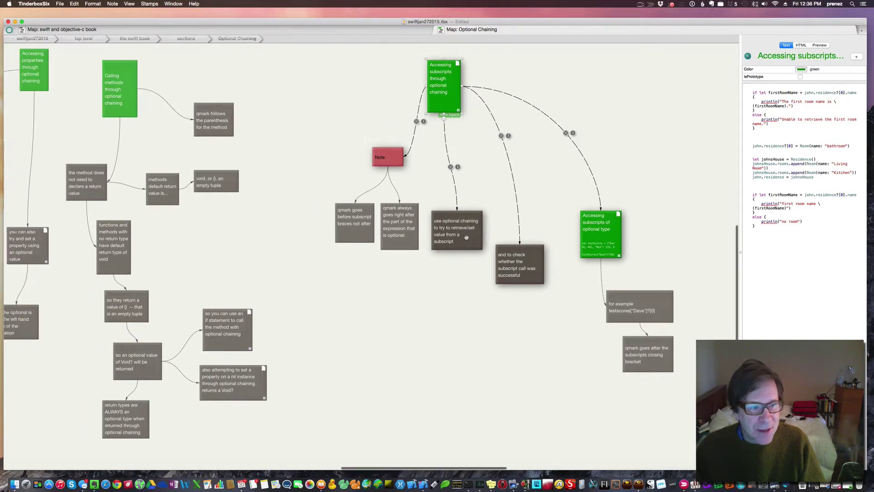
scroll(466, 237, left, 6)
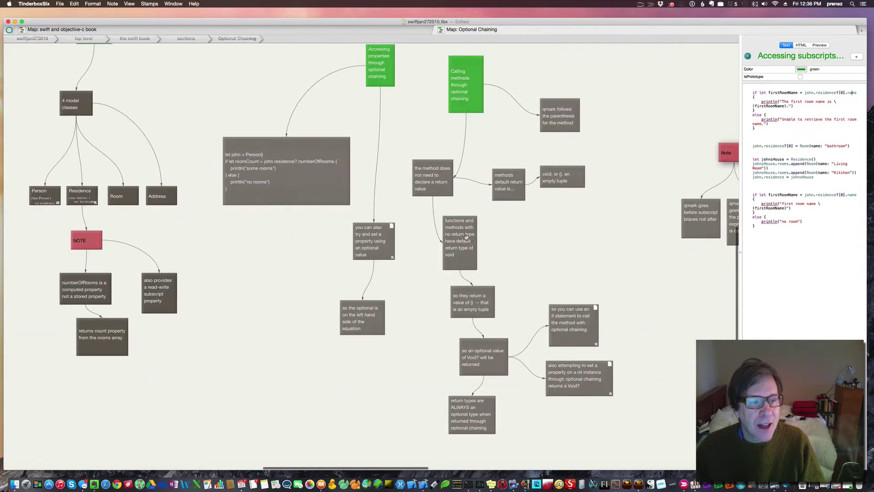
click(137, 199)
click(108, 199)
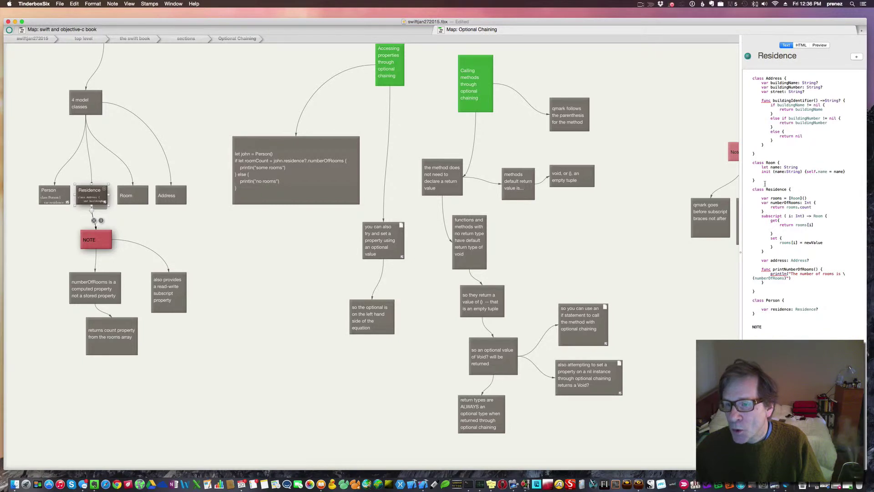
drag(765, 184, 751, 163)
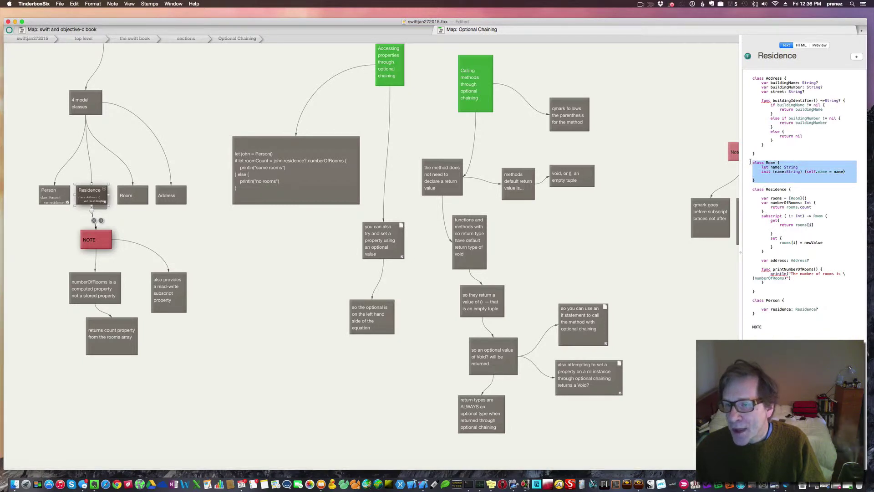
double_click(776, 167)
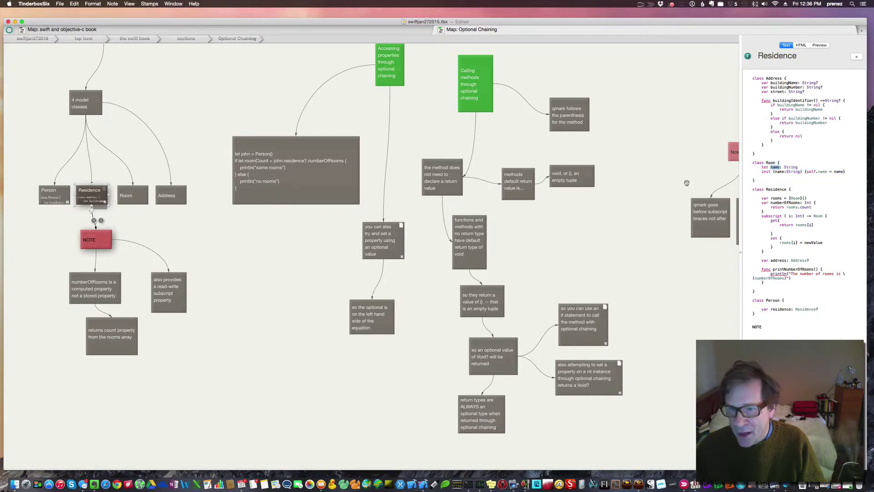
Reopen the green Accessing subscripts note to show its john.residence?[0].name and bathroom Room code.
scroll(686, 182, right, 3)
scroll(686, 182, right, 10)
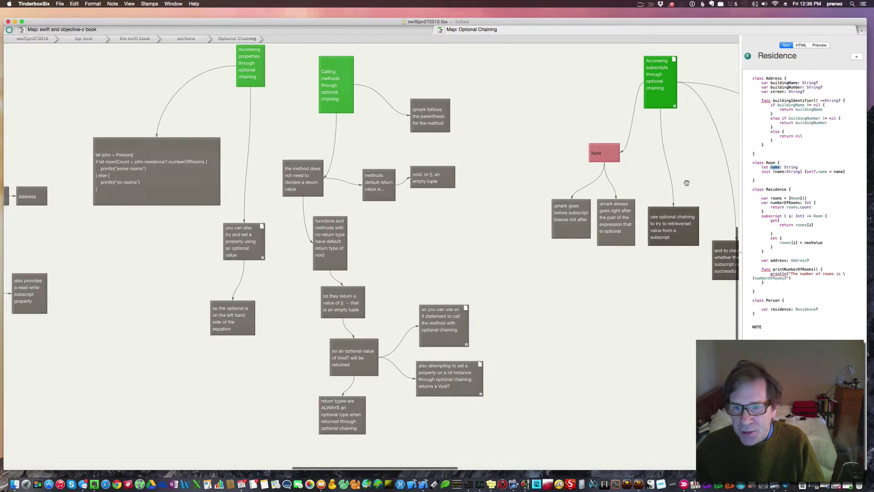
scroll(685, 182, right, 5)
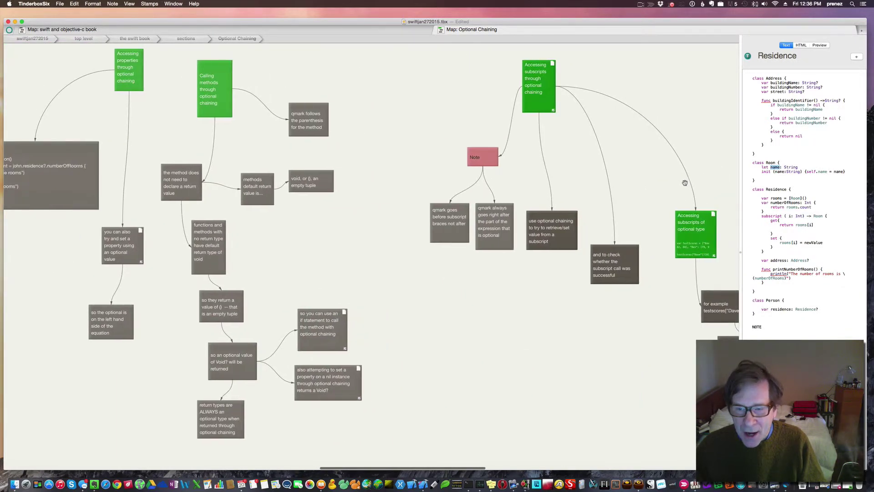
scroll(684, 183, right, 3)
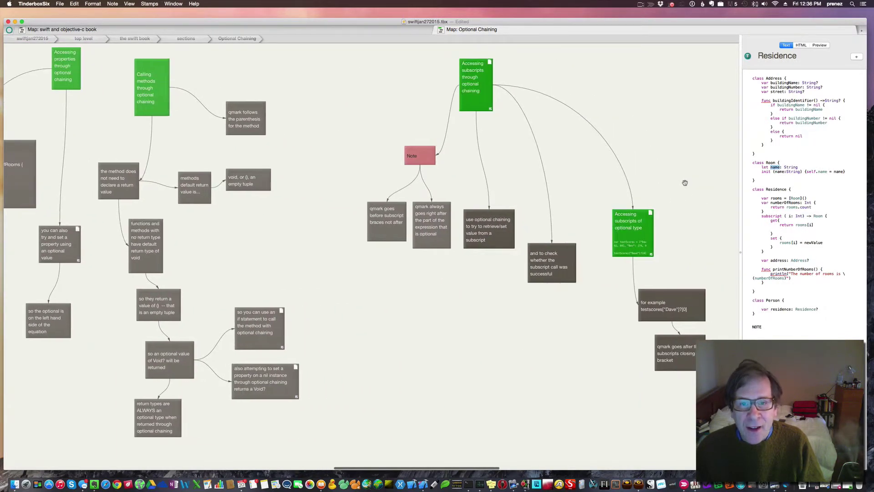
click(468, 90)
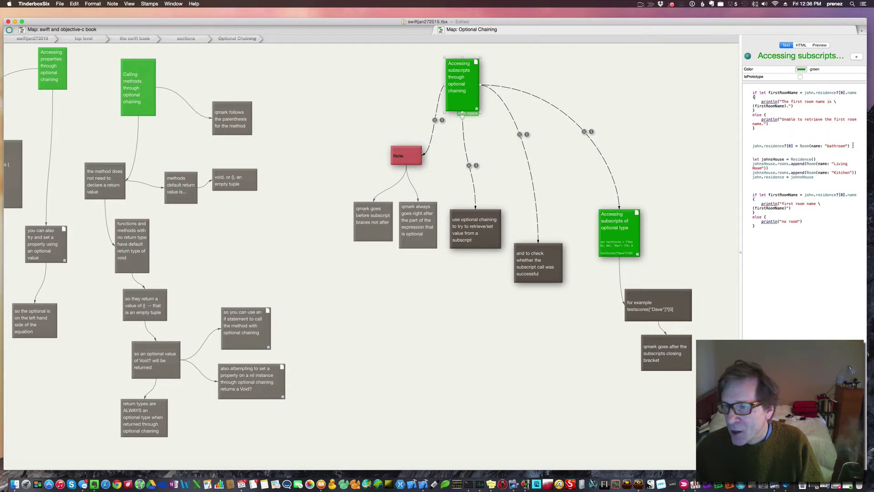
drag(854, 145, 801, 147)
click(781, 147)
double_click(771, 146)
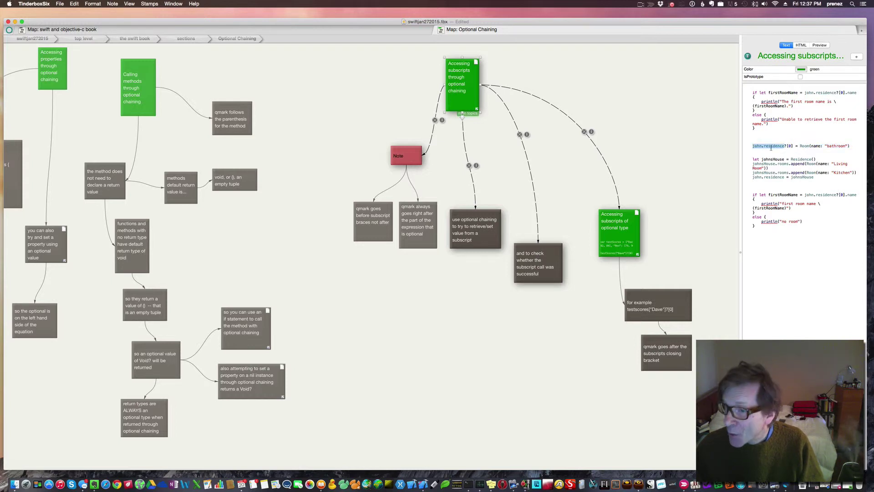
click(770, 147)
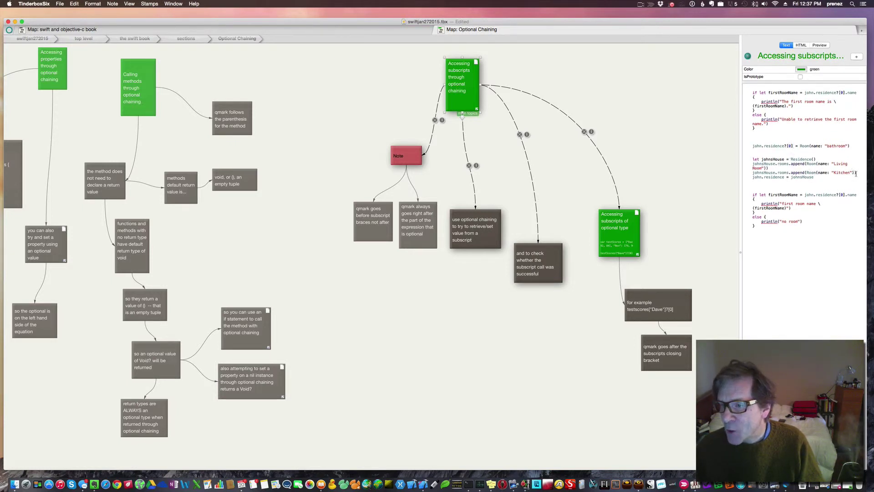
drag(857, 174, 757, 165)
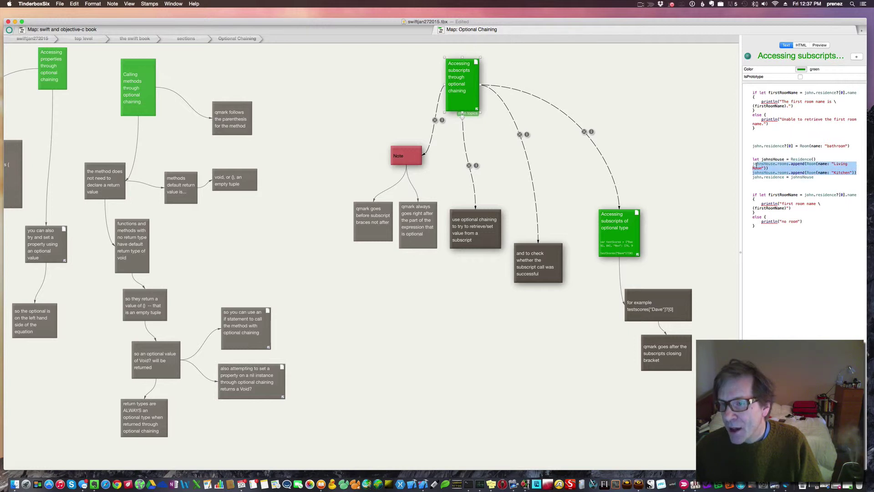
click(769, 160)
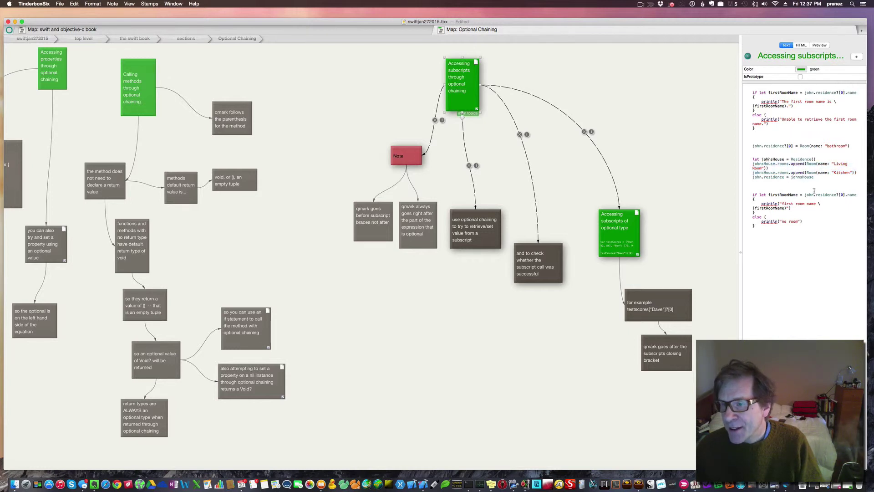
drag(815, 177, 768, 183)
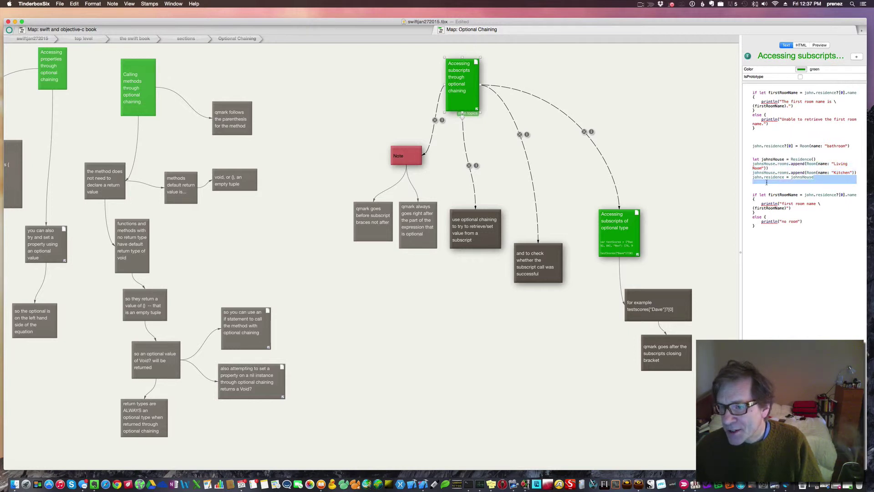
click(768, 183)
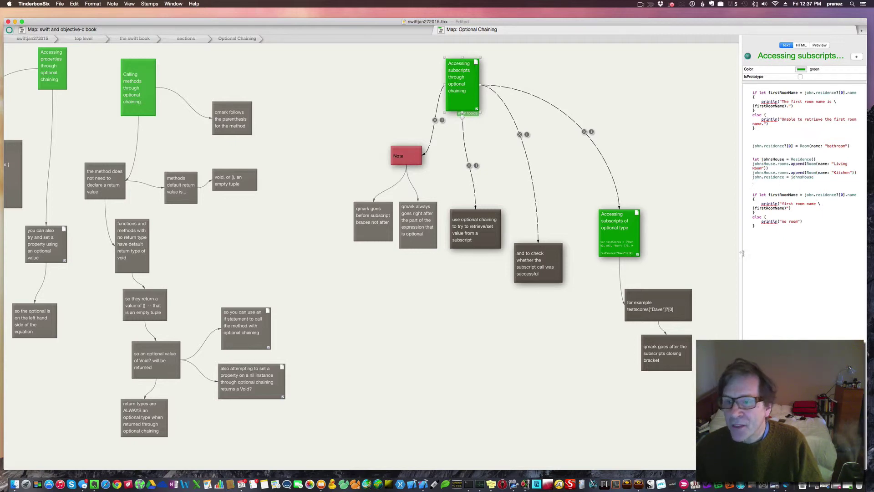
Show the testScores dictionary code and point out 'Dave' and '= 72' in it.
click(466, 227)
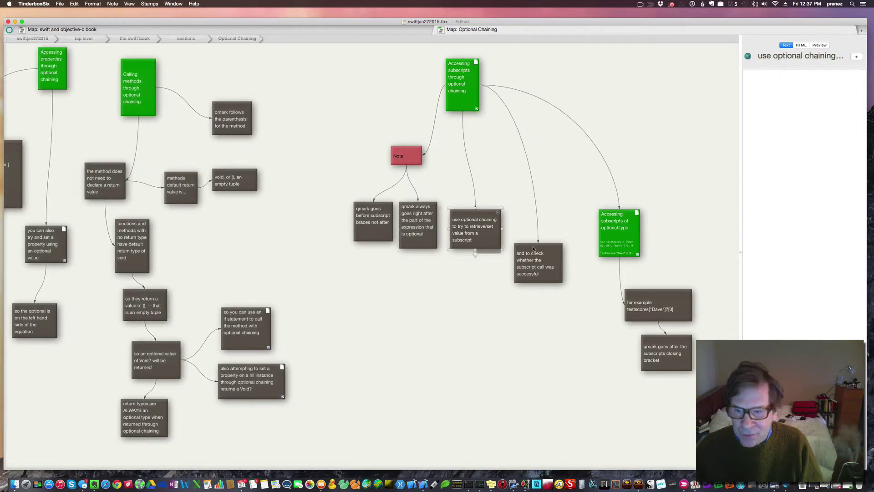
click(617, 224)
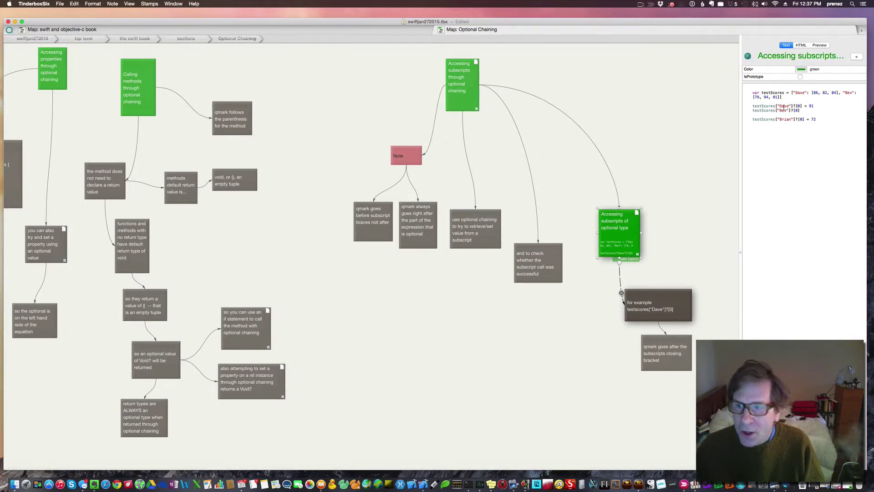
double_click(783, 106)
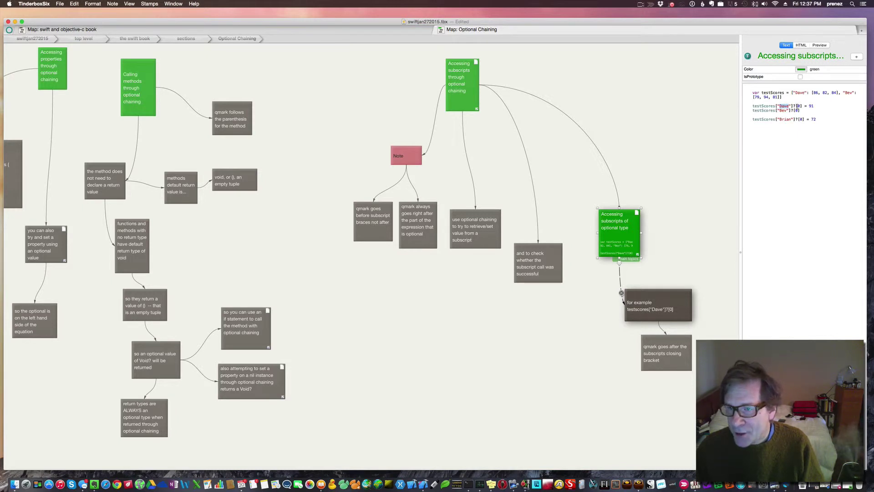
click(795, 106)
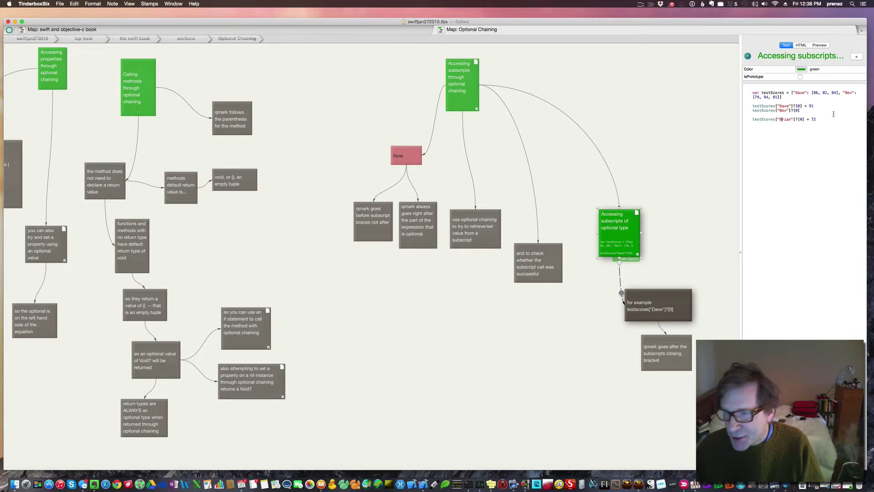
drag(824, 120, 807, 120)
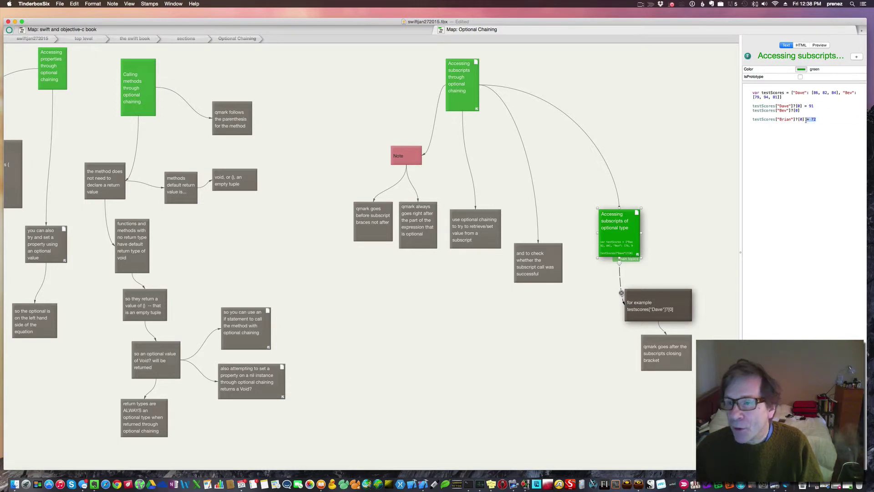
click(806, 120)
Step through the 'you can link together', 'example' and 'if let johnStreet' notes.
scroll(672, 190, right, 3)
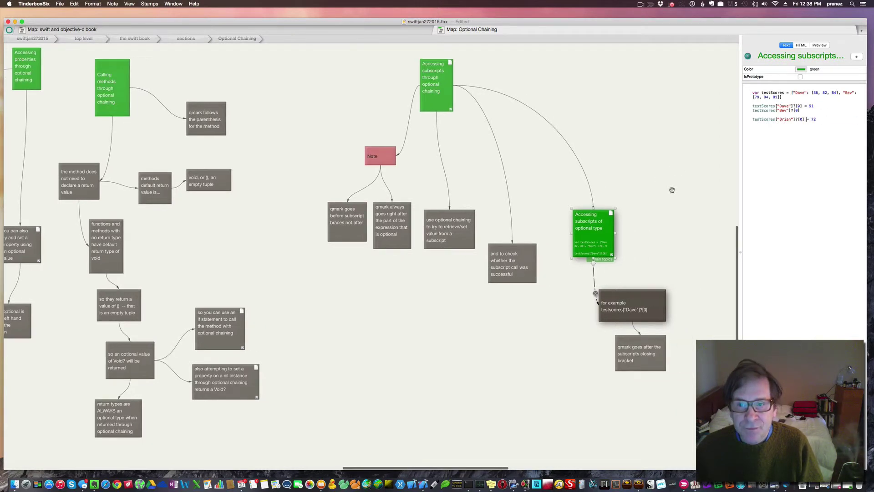
scroll(672, 189, right, 10)
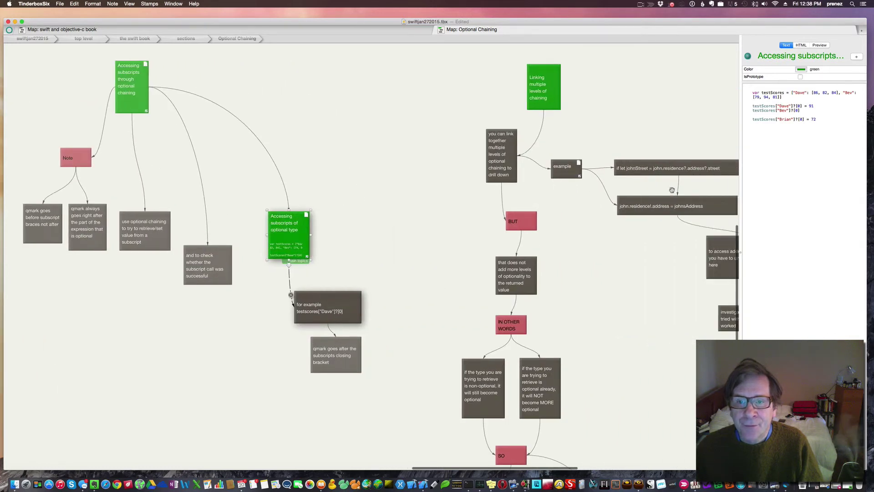
scroll(672, 190, right, 5)
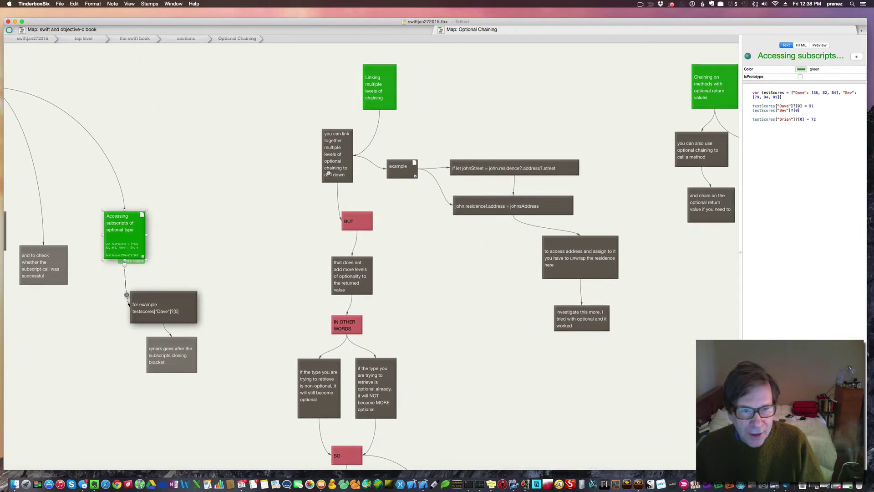
click(328, 173)
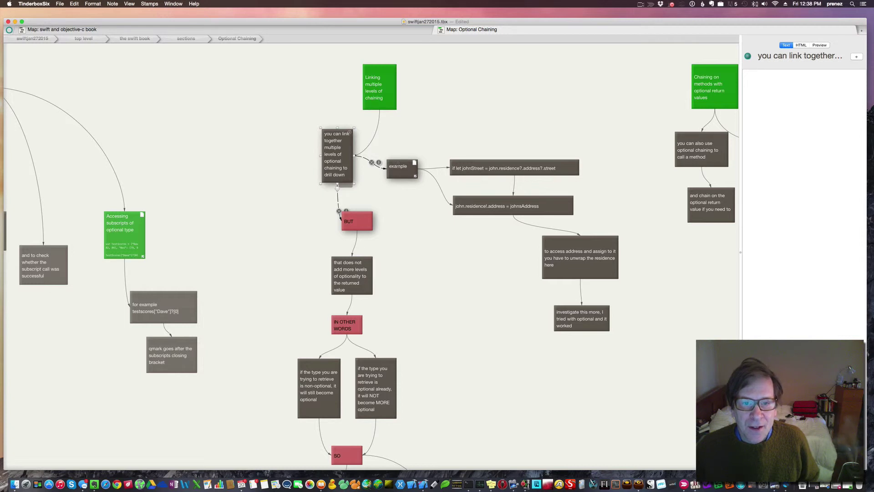
click(394, 160)
click(524, 167)
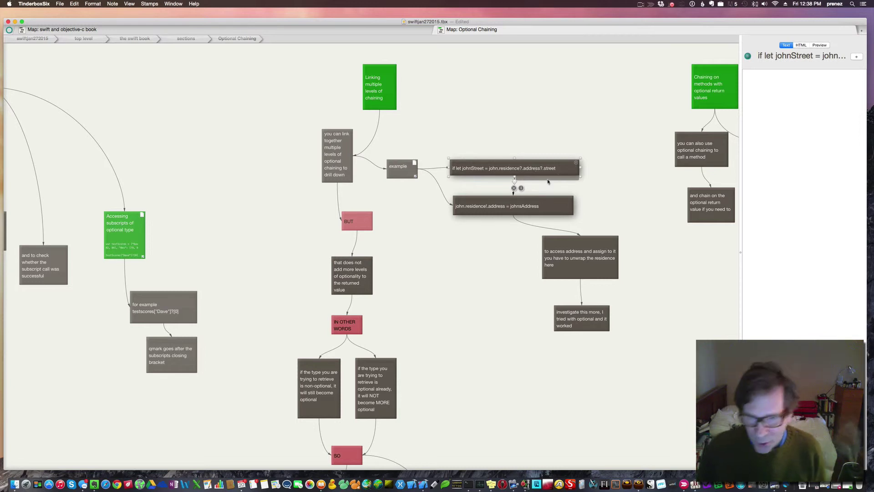
click(501, 207)
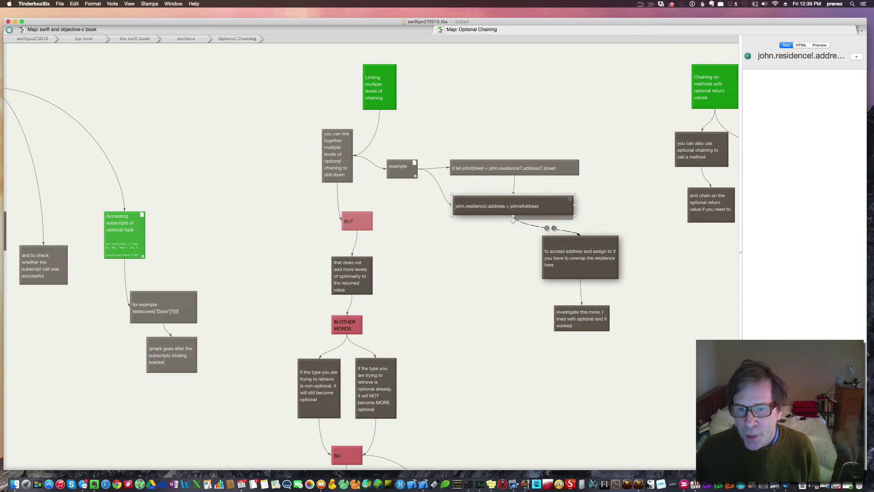
click(588, 254)
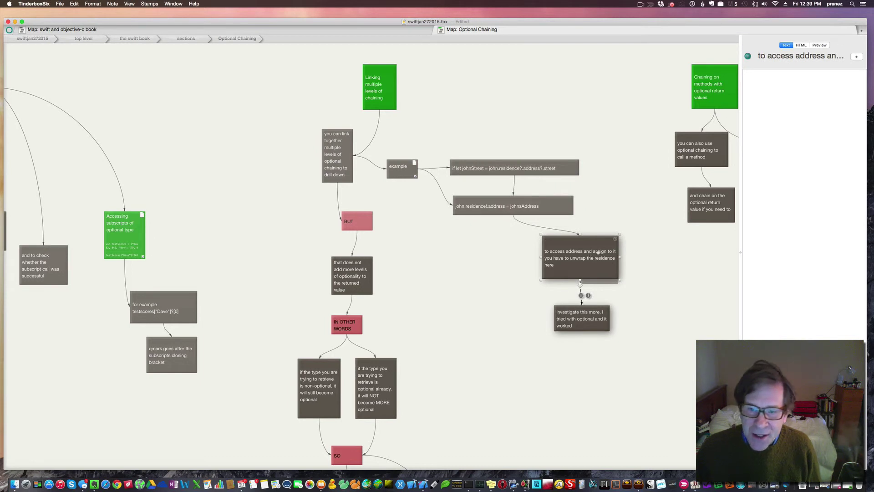
click(579, 319)
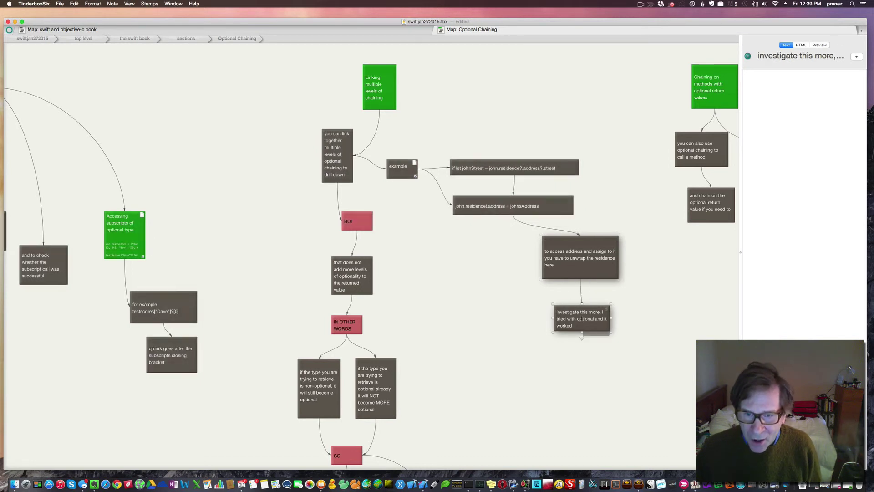
click(546, 210)
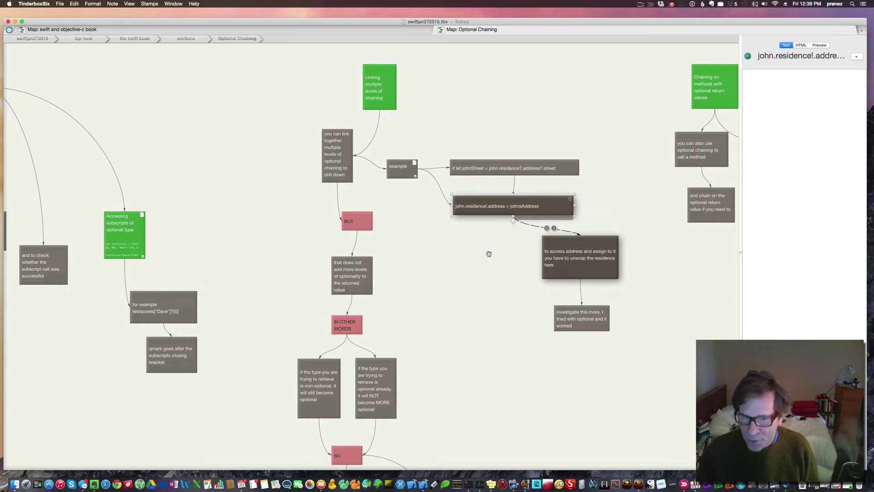
View the 'you can link together' and 'does not add more levels of optionality' notes, down to the Int? examples.
scroll(489, 253, right, 3)
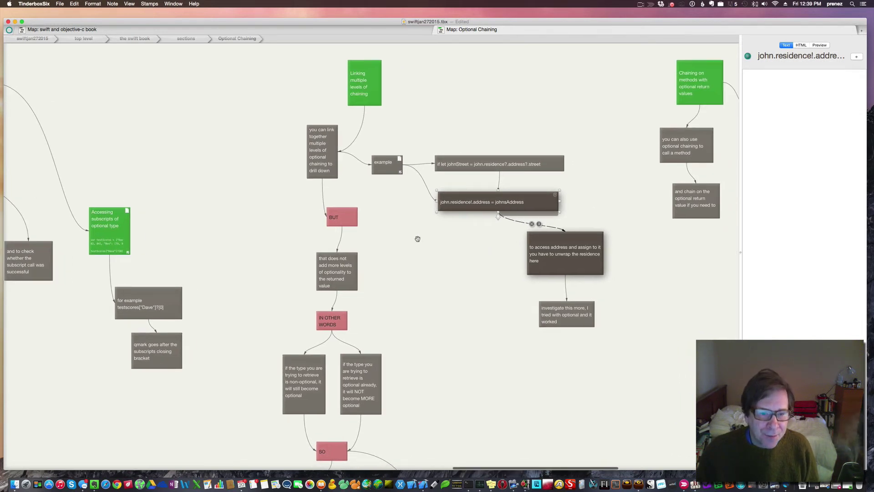
scroll(415, 238, down, 3)
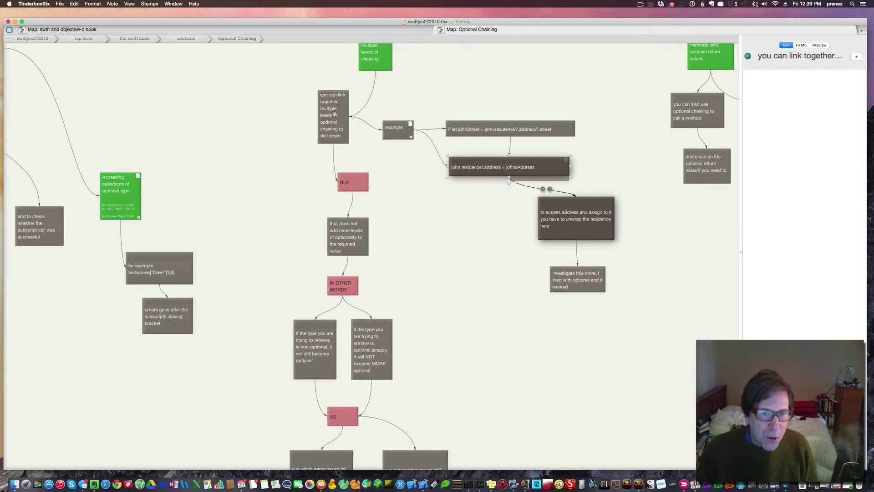
click(335, 114)
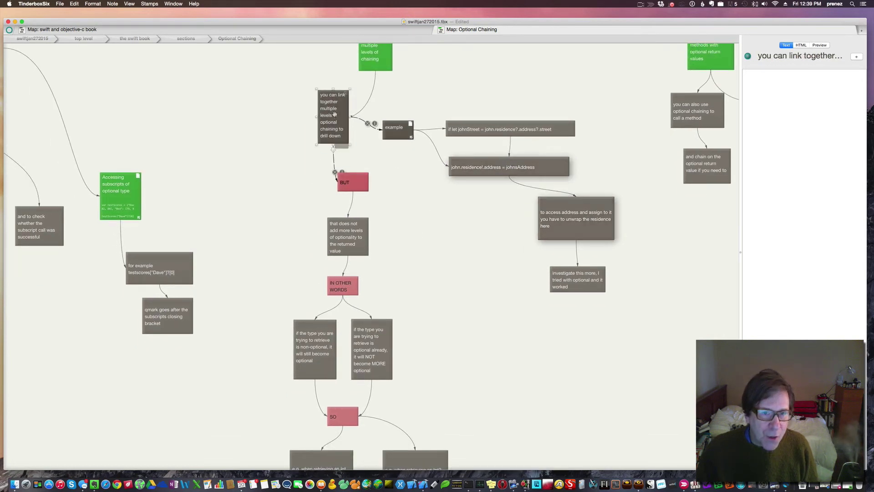
click(351, 248)
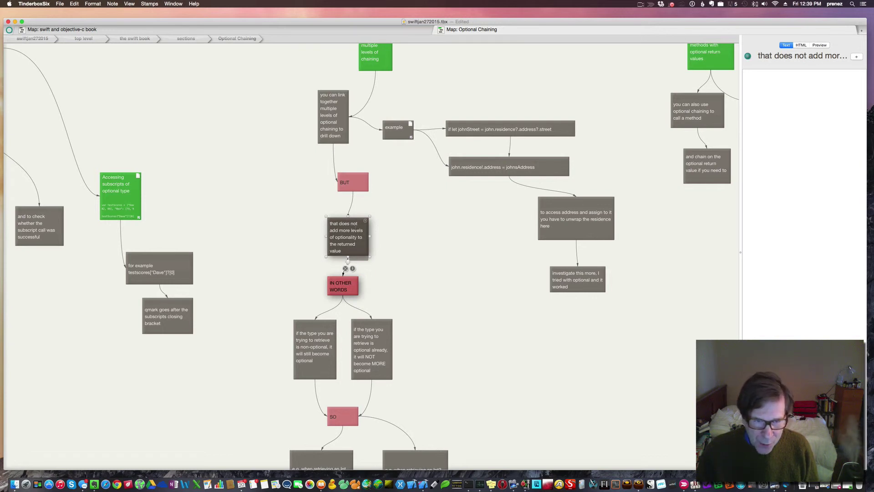
scroll(355, 228, down, 3)
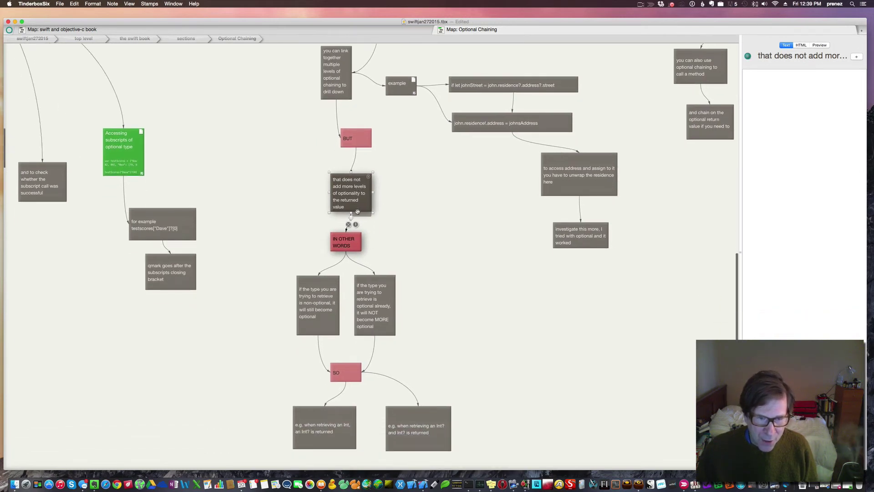
scroll(358, 211, down, 1)
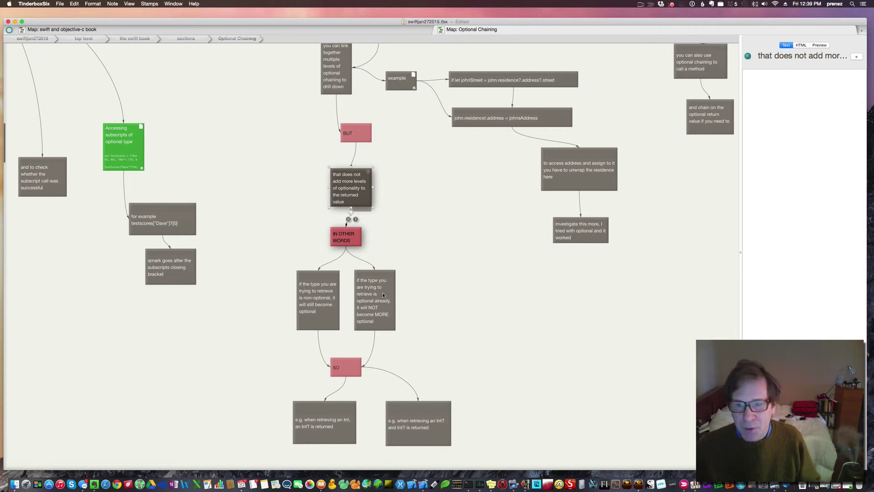
View the notes on chaining a method call and its optional return value, then the qmark-after-parenthesis note.
scroll(459, 303, right, 5)
scroll(459, 302, up, 2)
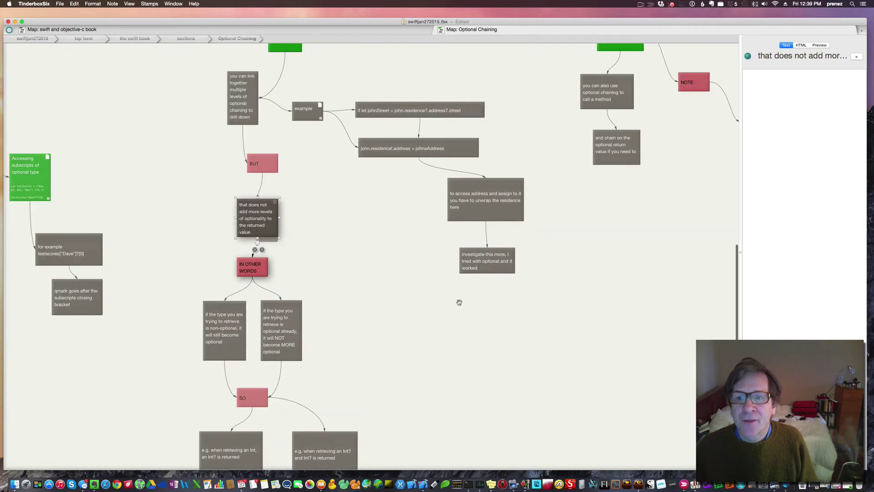
scroll(459, 302, right, 8)
scroll(459, 302, up, 3)
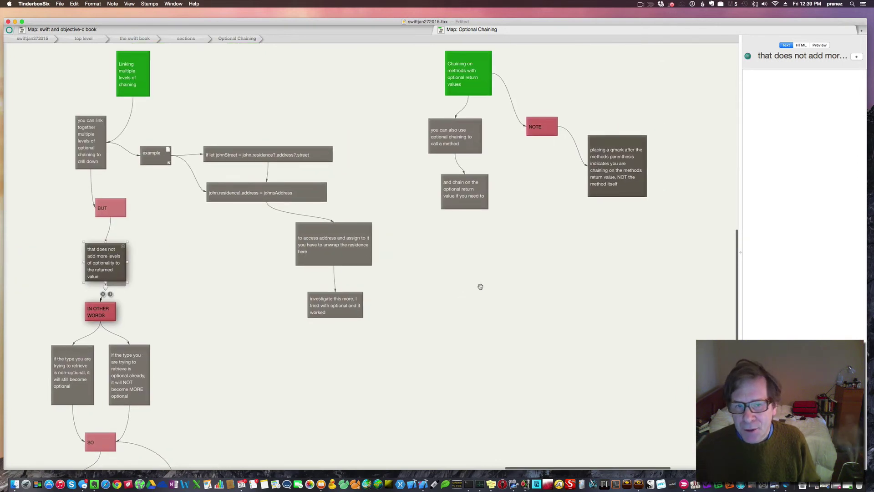
scroll(426, 164, right, 2)
scroll(426, 164, up, 1)
click(425, 164)
click(434, 208)
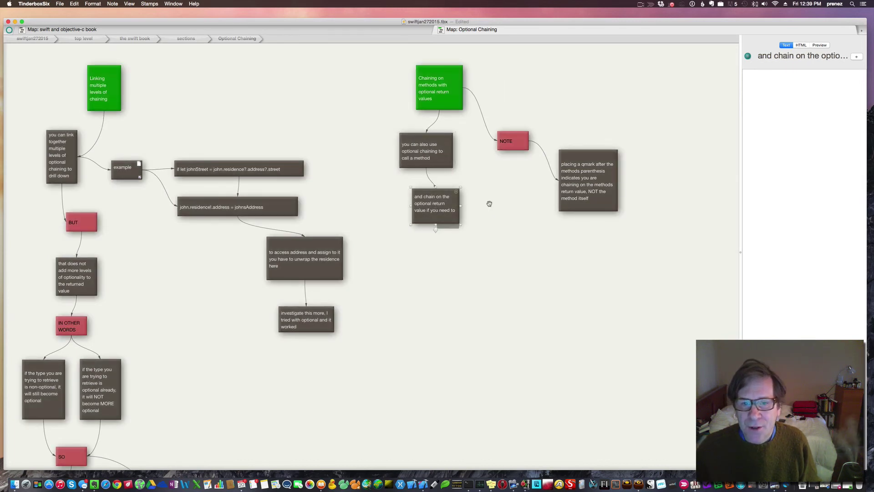
click(589, 182)
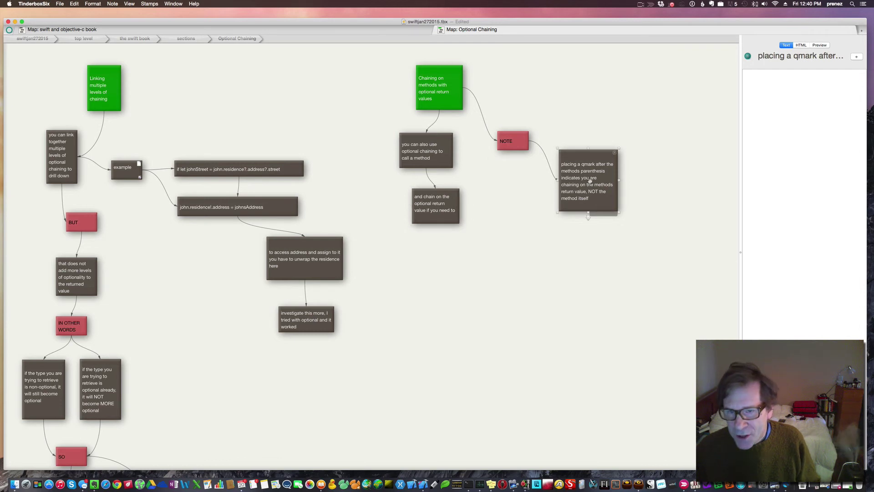